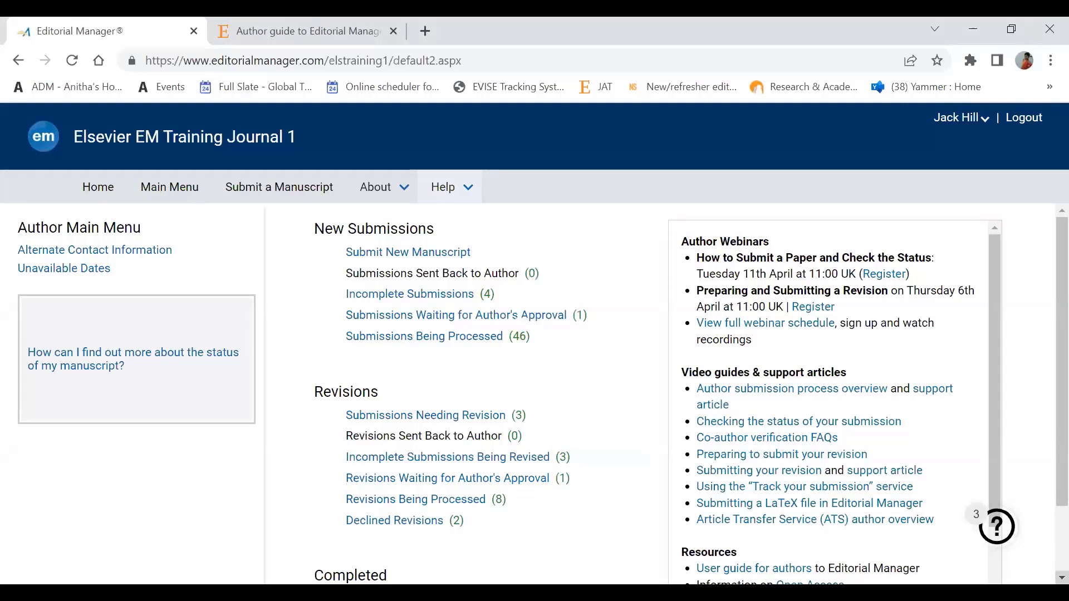
scroll(529, 390, "down", 1)
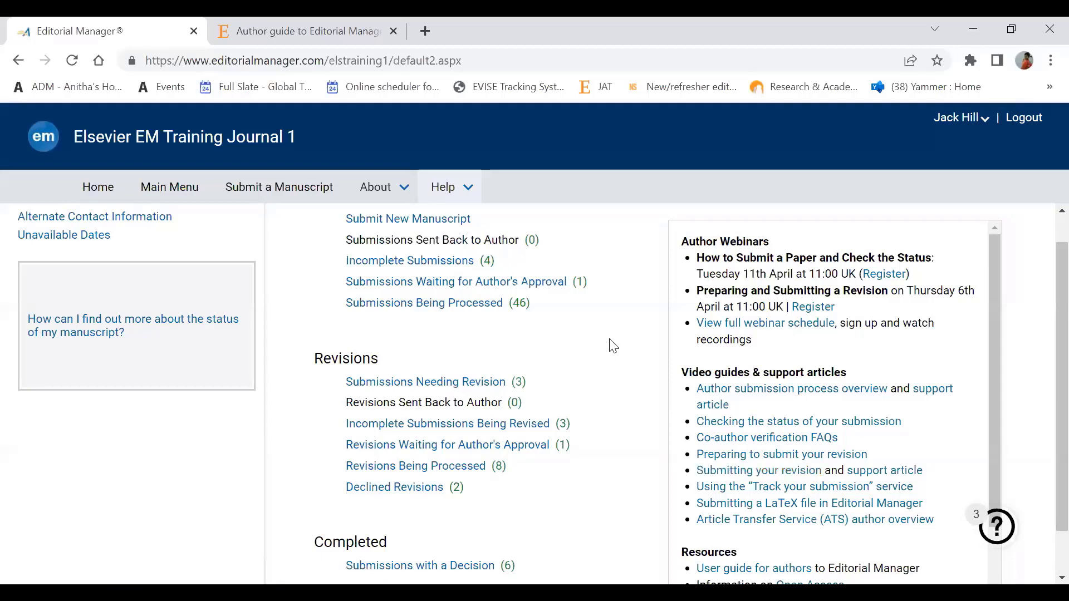
left_click(403, 200)
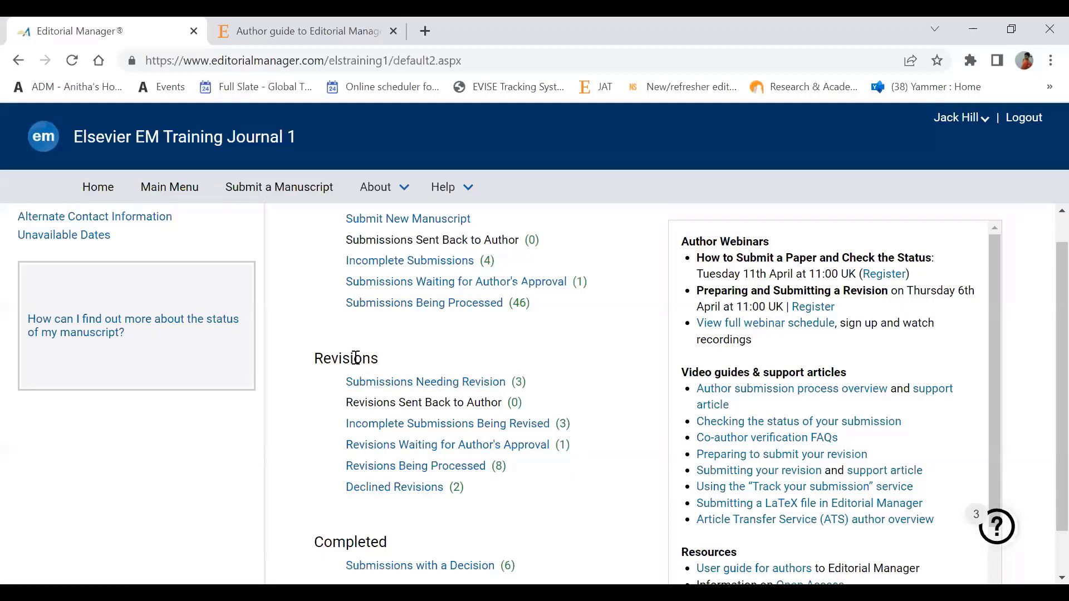
Step: Open Submissions Needing Revision (3) and scroll to the CB_Editor Webinar 2_21 February manuscript
left_click(480, 390)
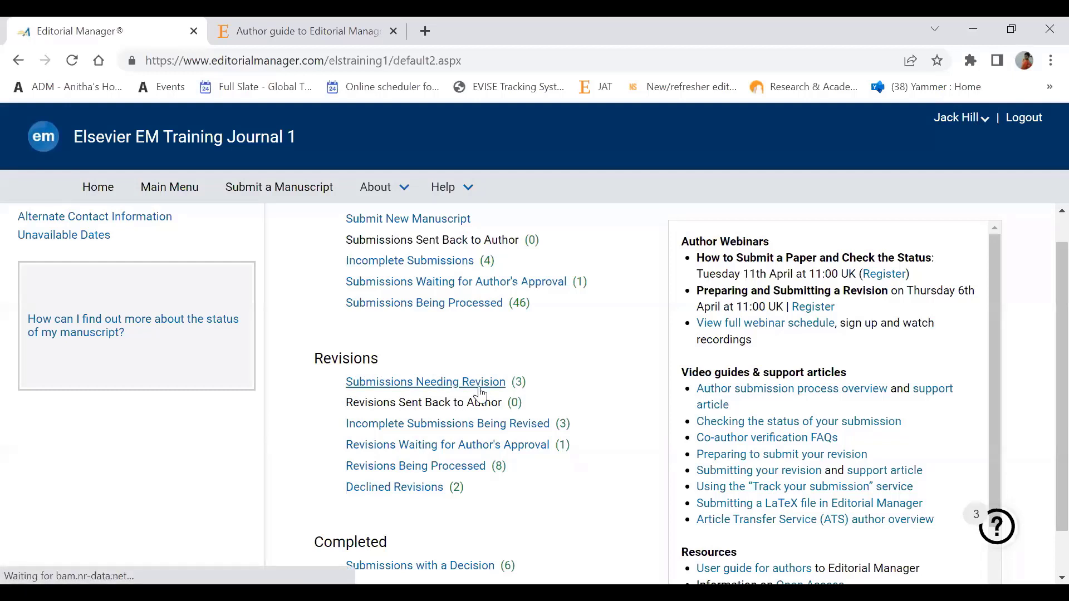
left_click(480, 390)
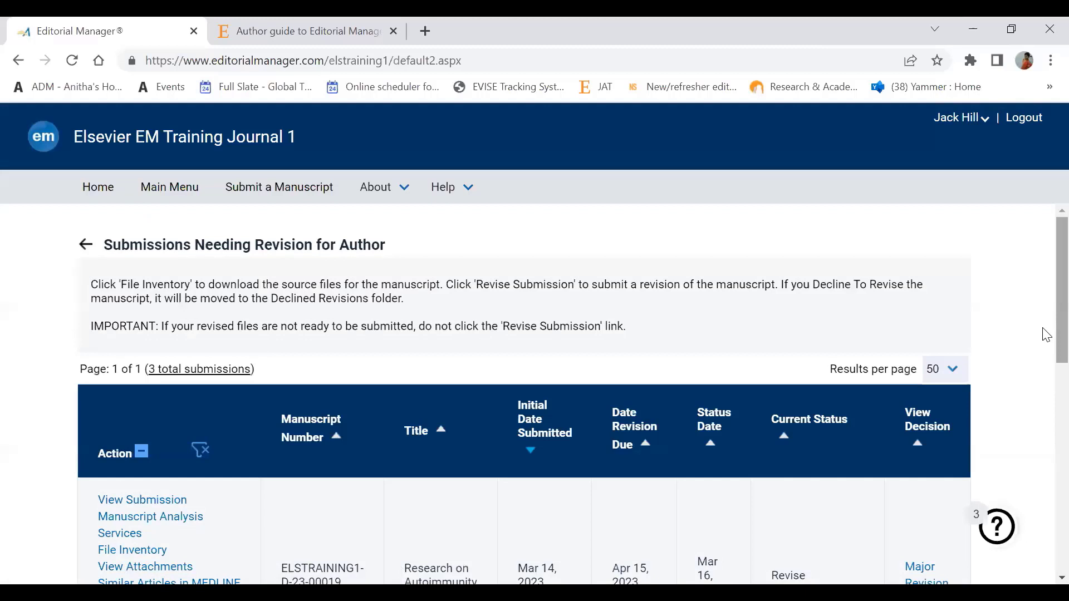
left_click_drag(1061, 328, 1061, 374)
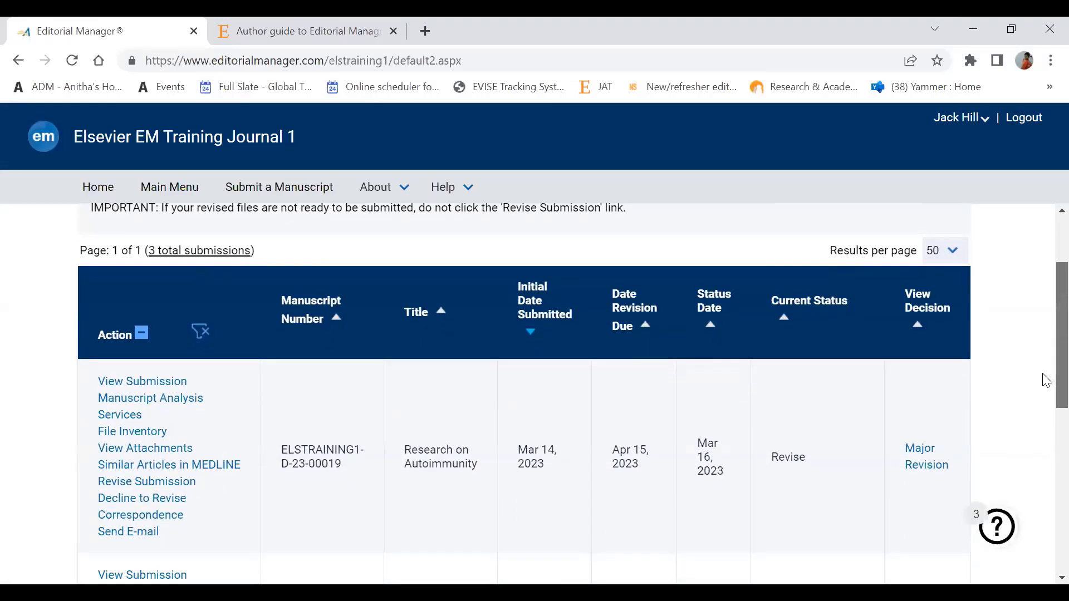
scroll(1044, 385, "down", 1)
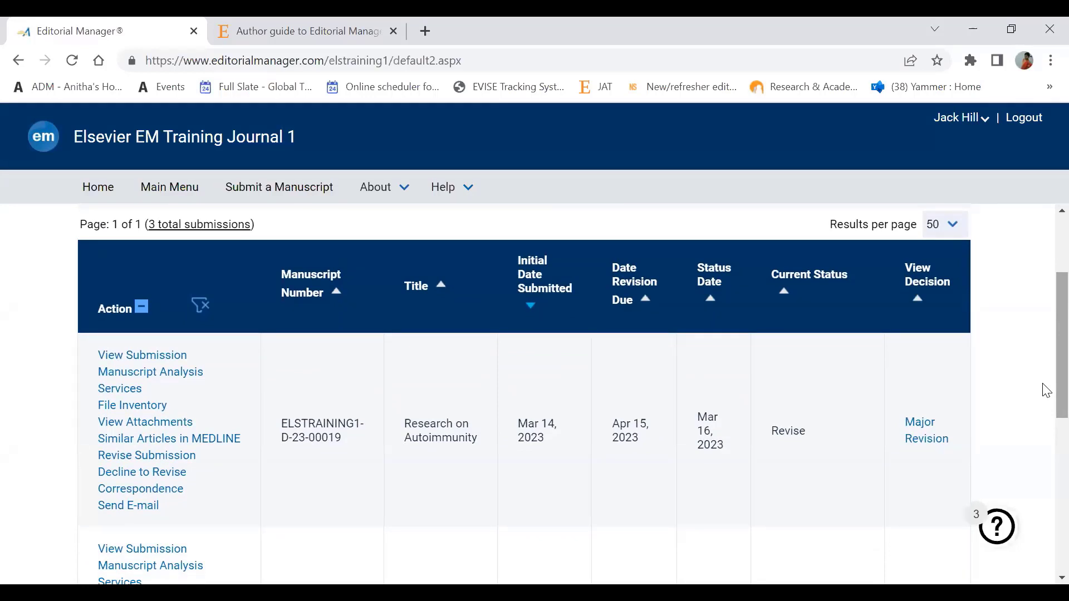
left_click(1062, 579)
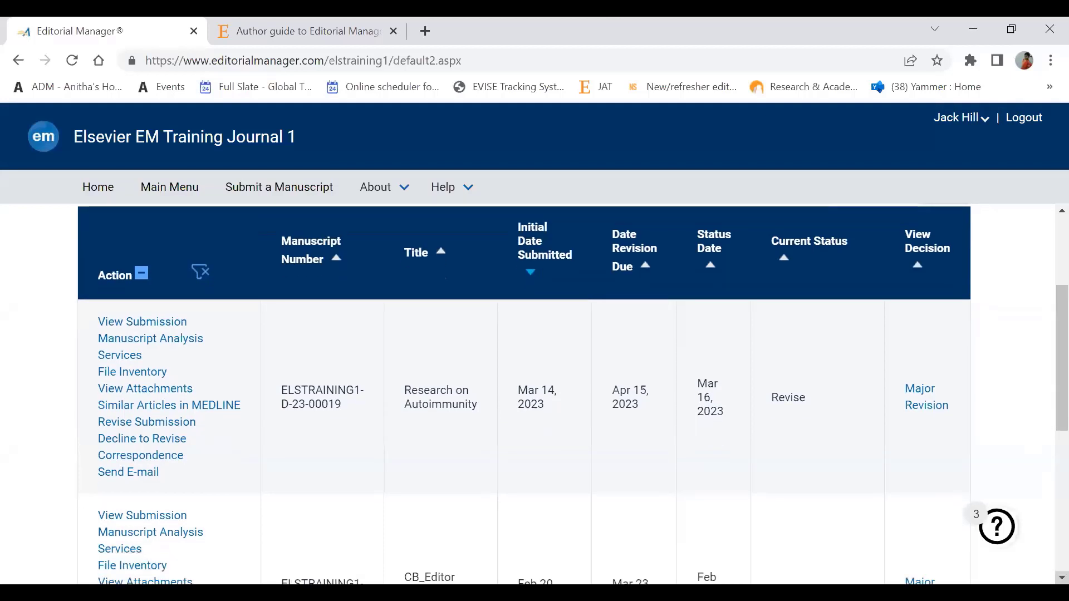
scroll(1062, 579, "down", 4)
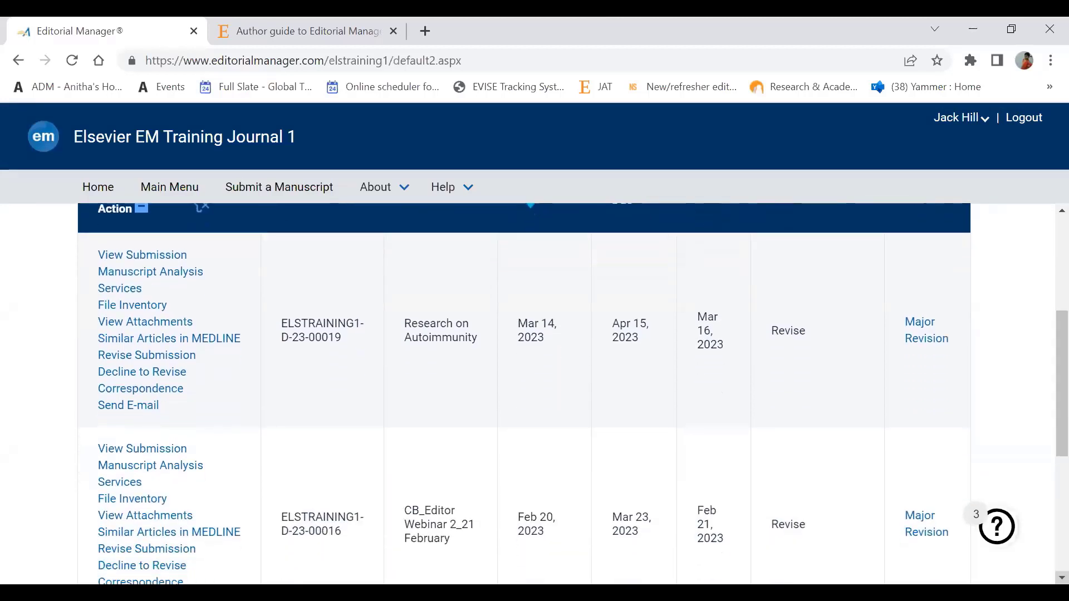
scroll(1062, 578, "down", 2)
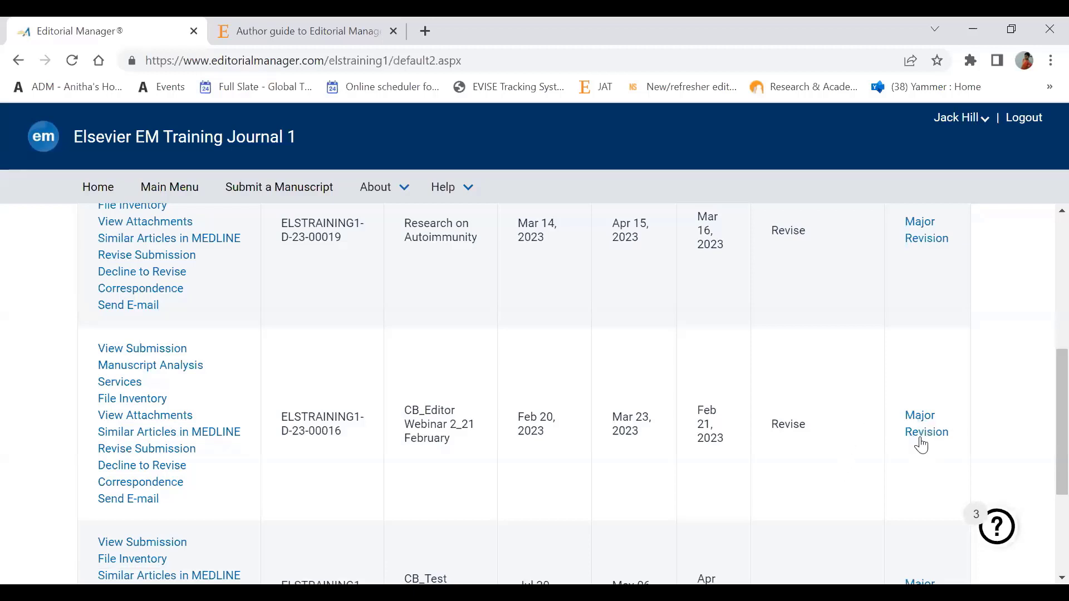
Step: Read the Major Revision decision letter, which requests resubmission by Mar 23, 2023
left_click(921, 440)
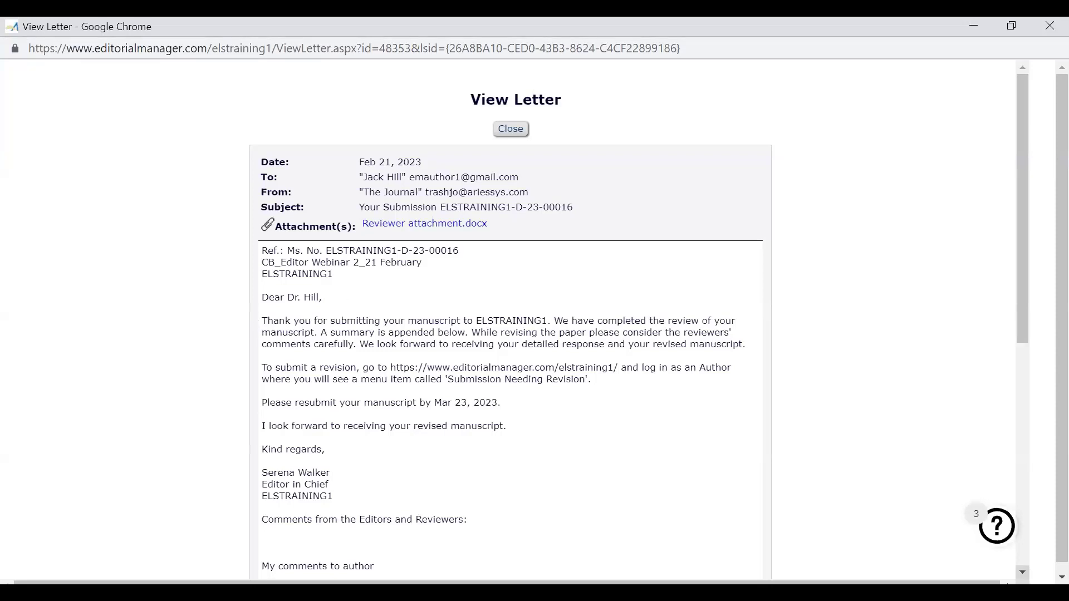
scroll(1022, 568, "down", 2)
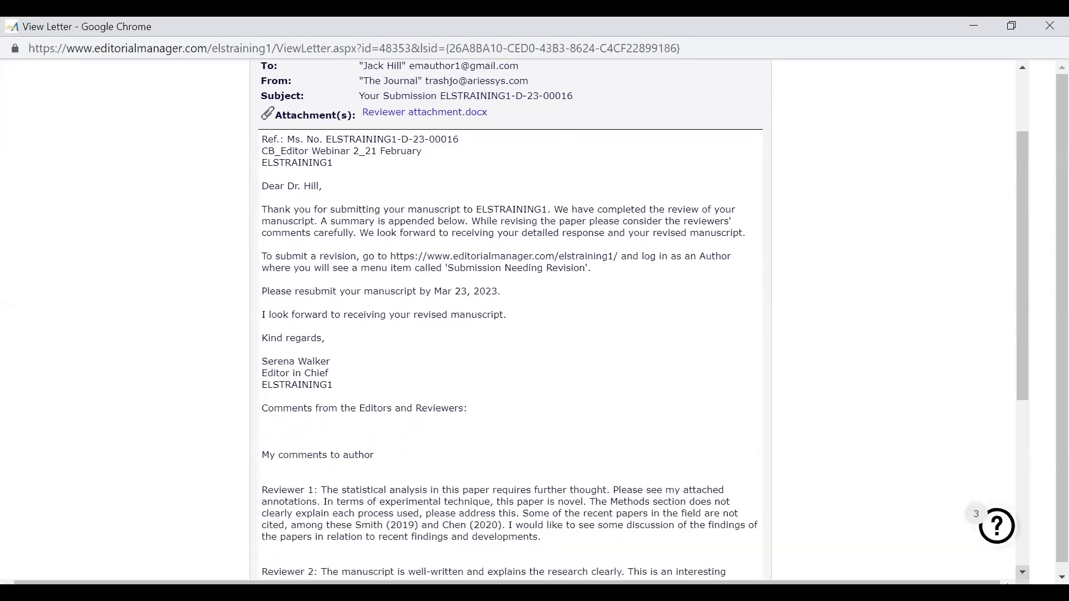
left_click(1024, 118)
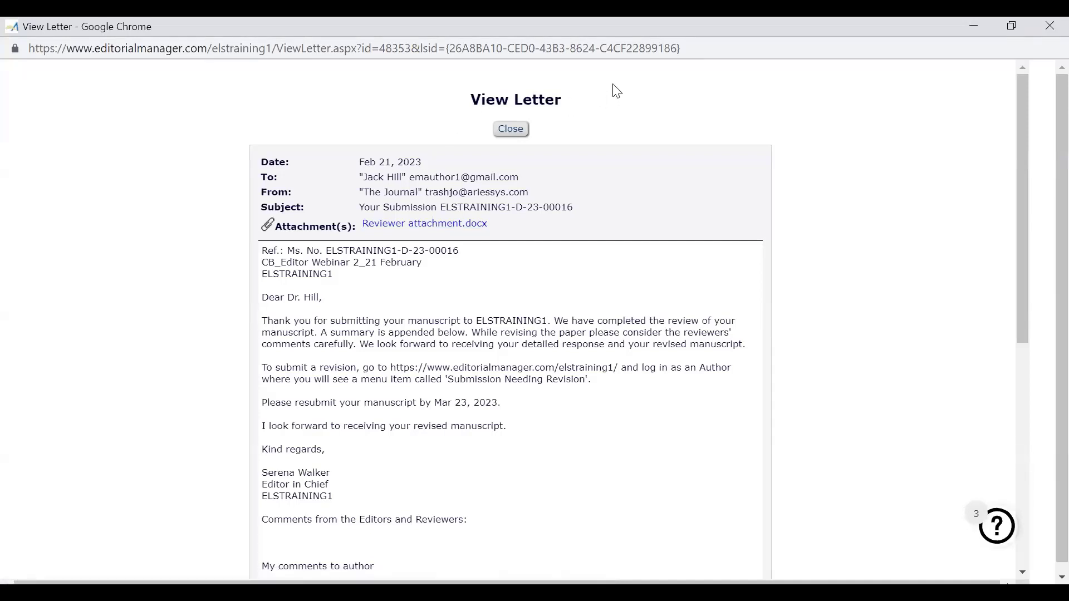
left_click(649, 48)
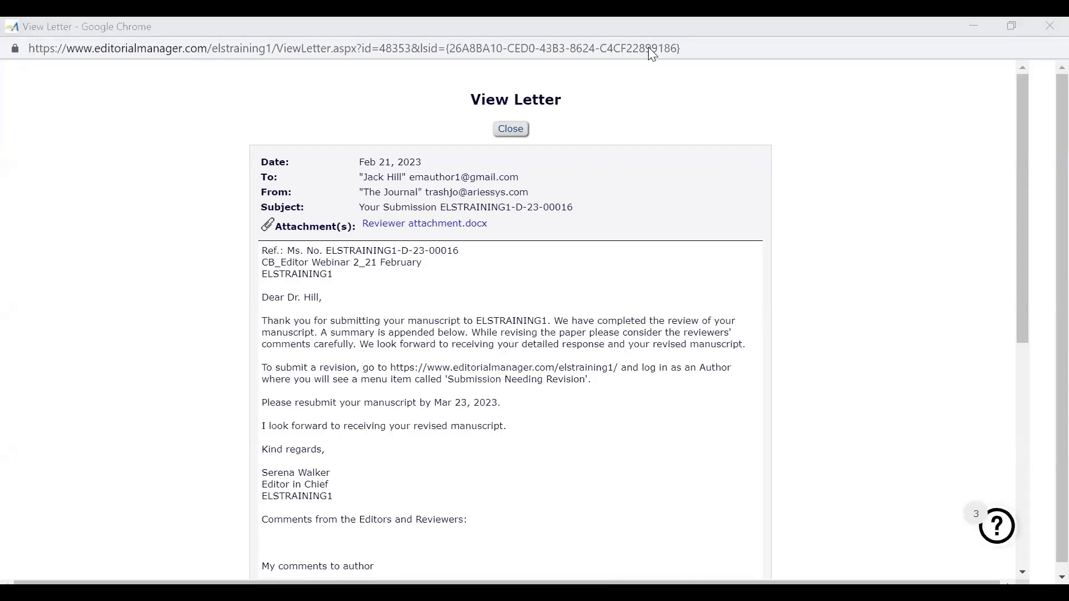
Step: Switch from the letter popup back to the Submissions Needing Revision list
key("alt+Tab")
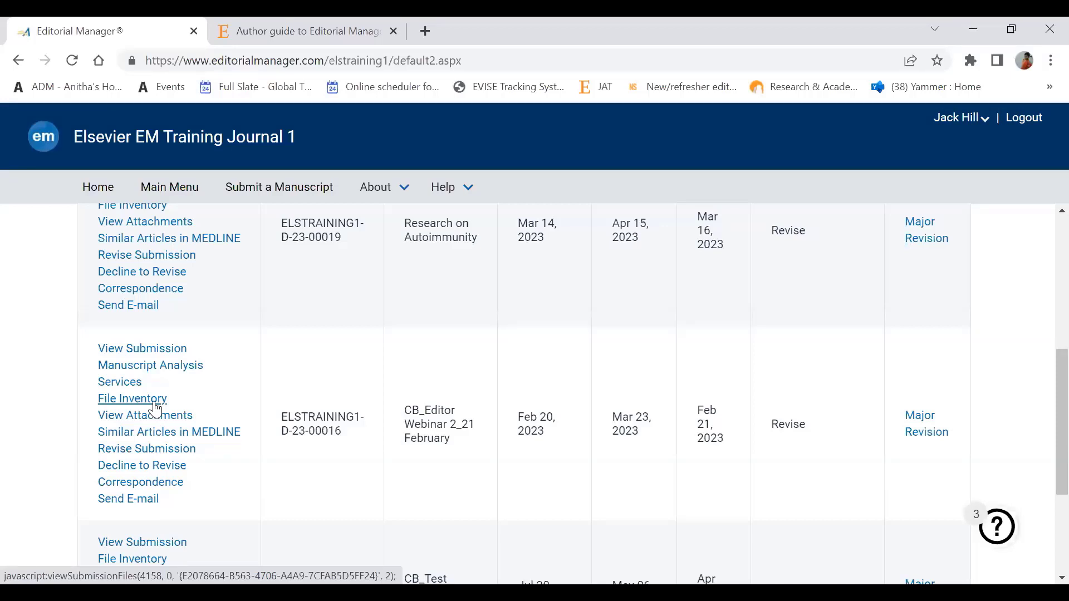
Step: Choose Revise Submission for the webinar manuscript and confirm the warning to prepare a revision
left_click(143, 453)
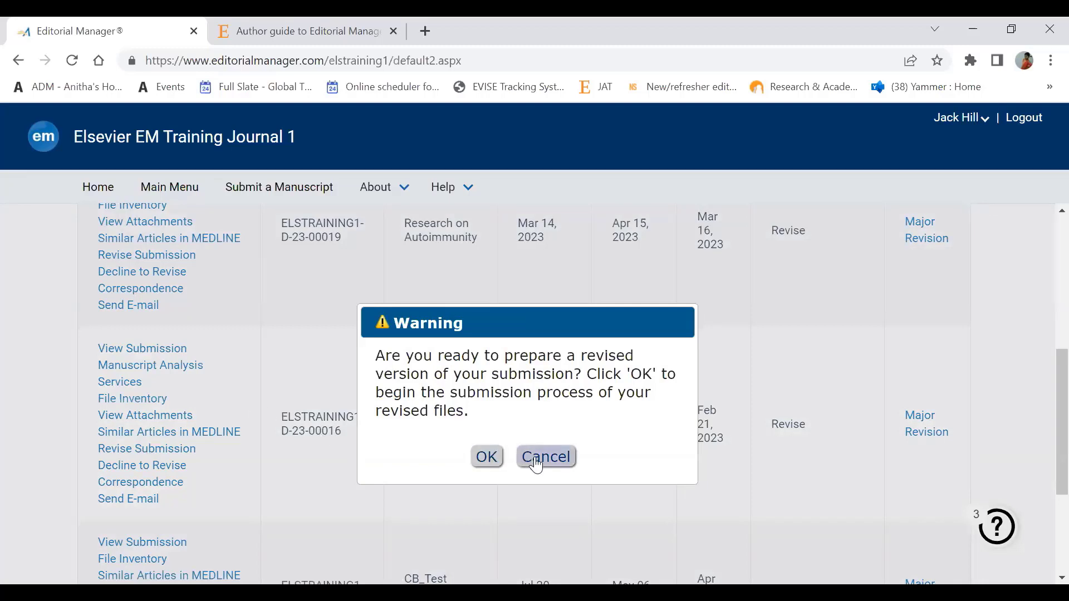
left_click(490, 458)
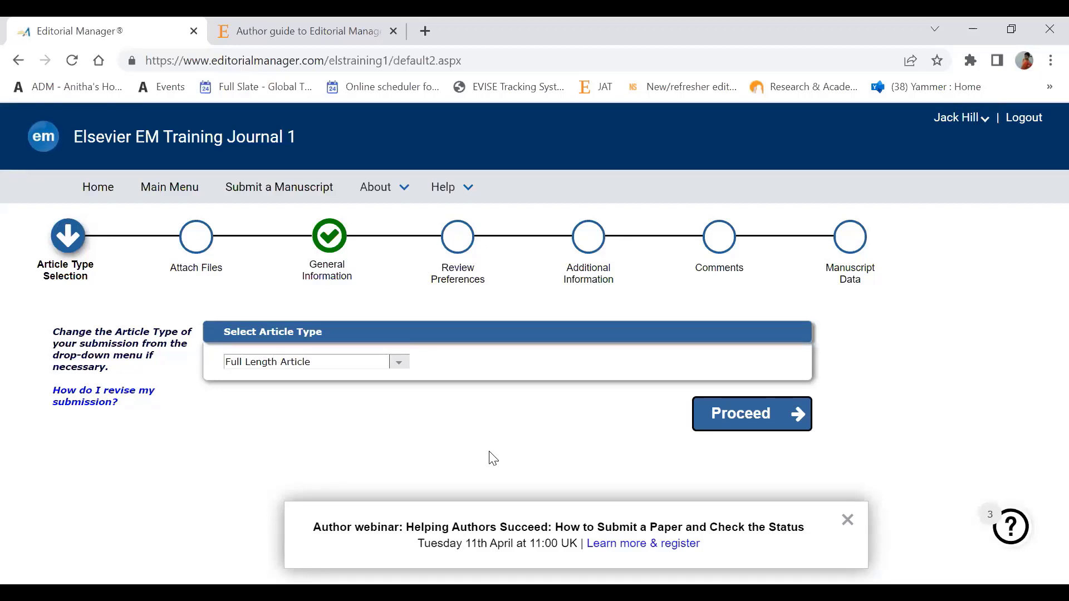
Step: Keep Full Length Article, dismiss the author webinar announcement, and continue to Attach Files
left_click(740, 412)
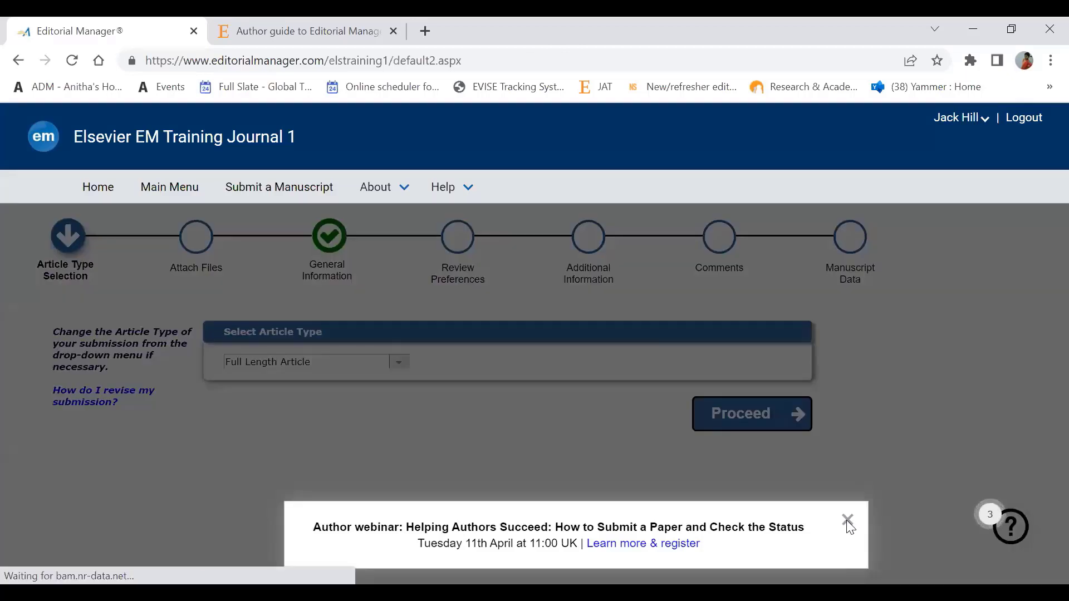
left_click(848, 520)
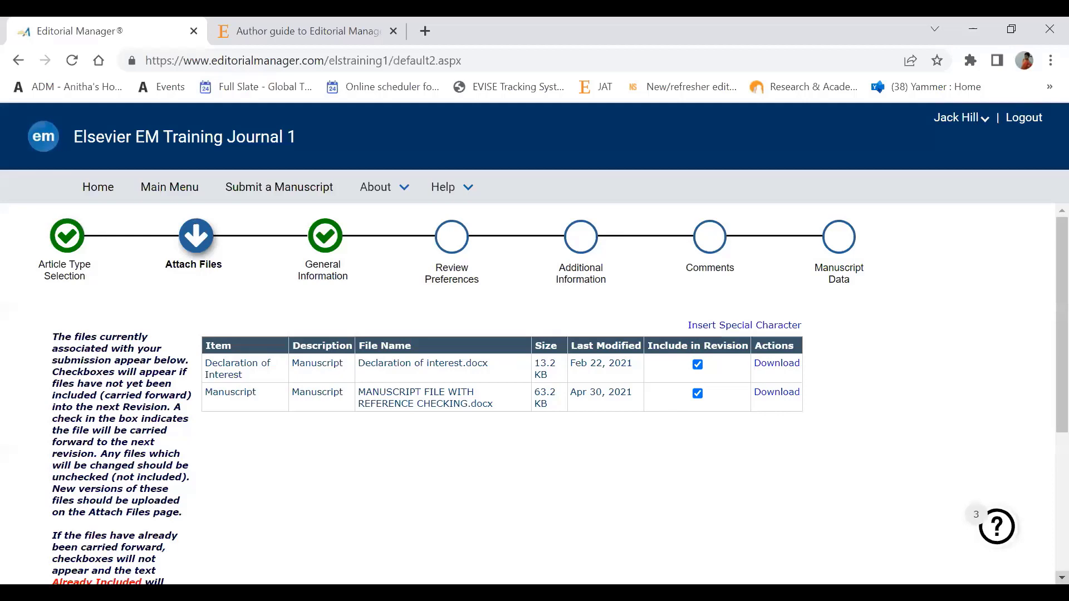
scroll(554, 393, "down", 1)
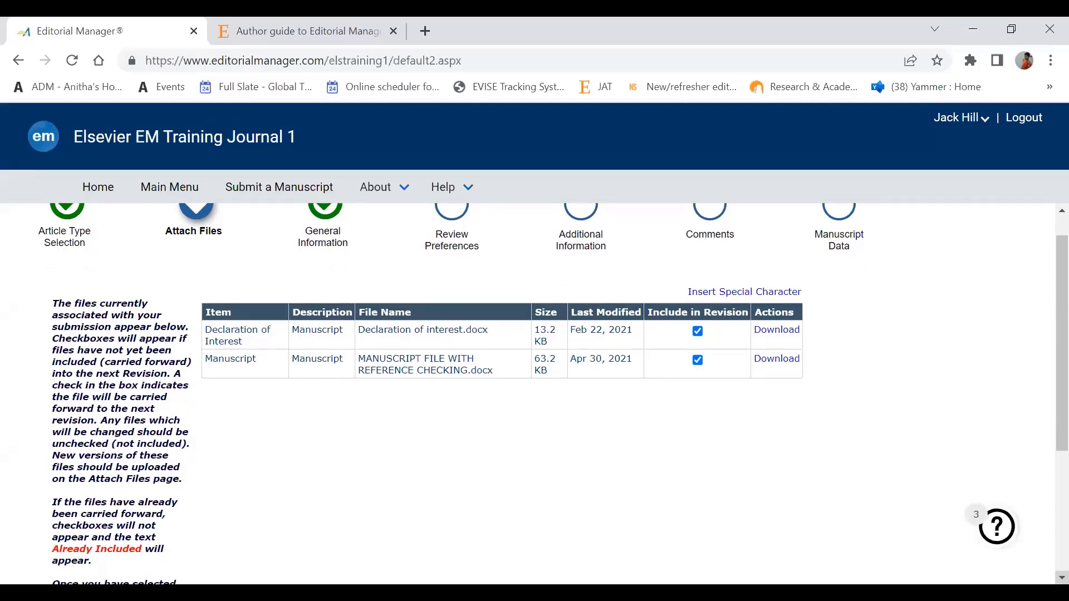
scroll(554, 393, "down", 5)
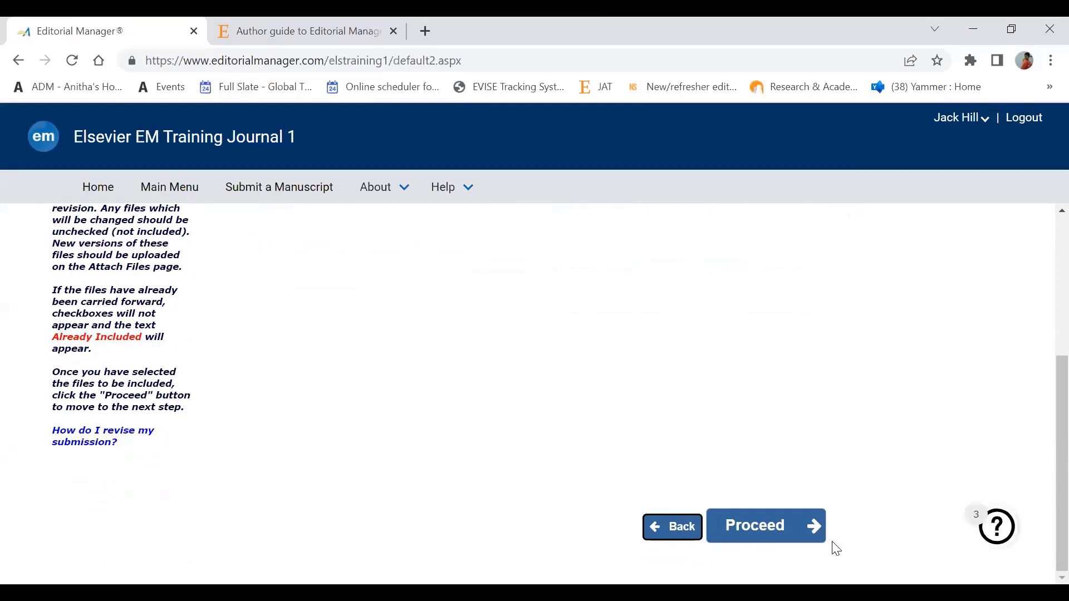
left_click(772, 531)
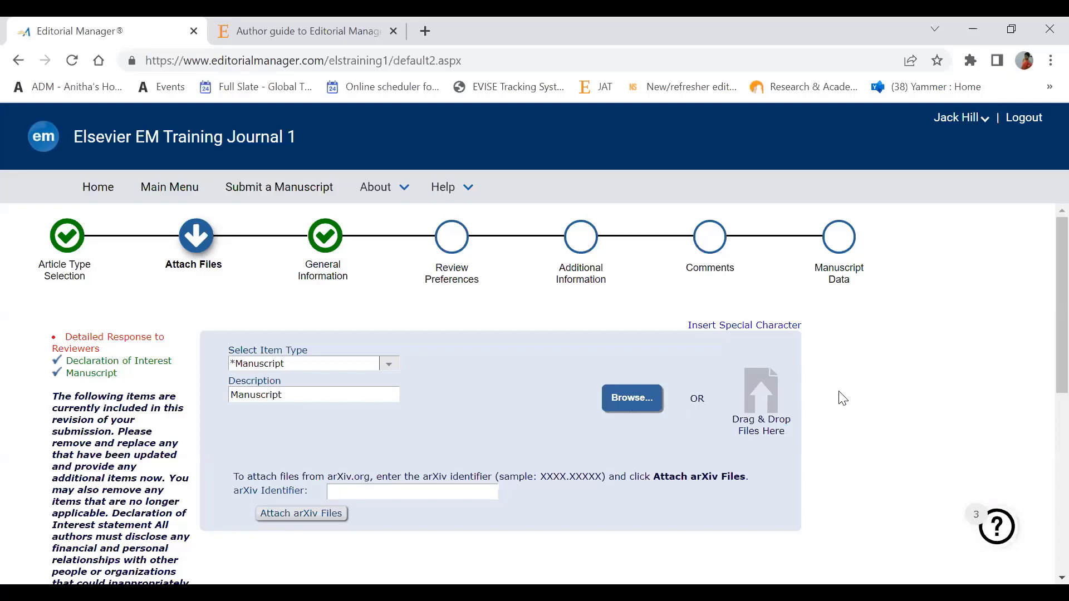
Step: Browse to Desktop > Training 2022 and select Response to Reviwers.docx for upload
left_click(619, 401)
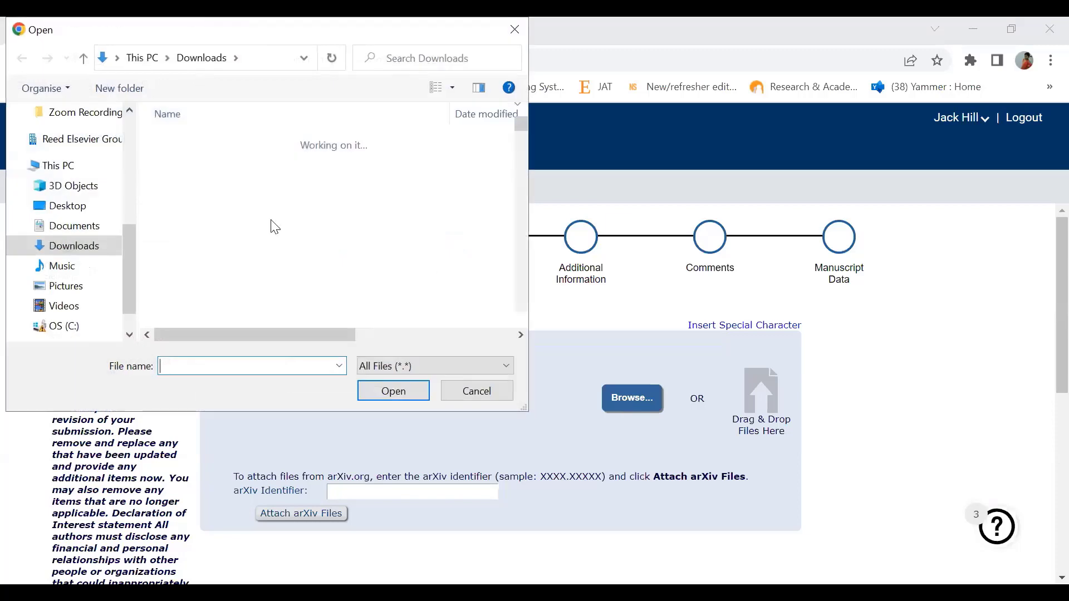
left_click(83, 207)
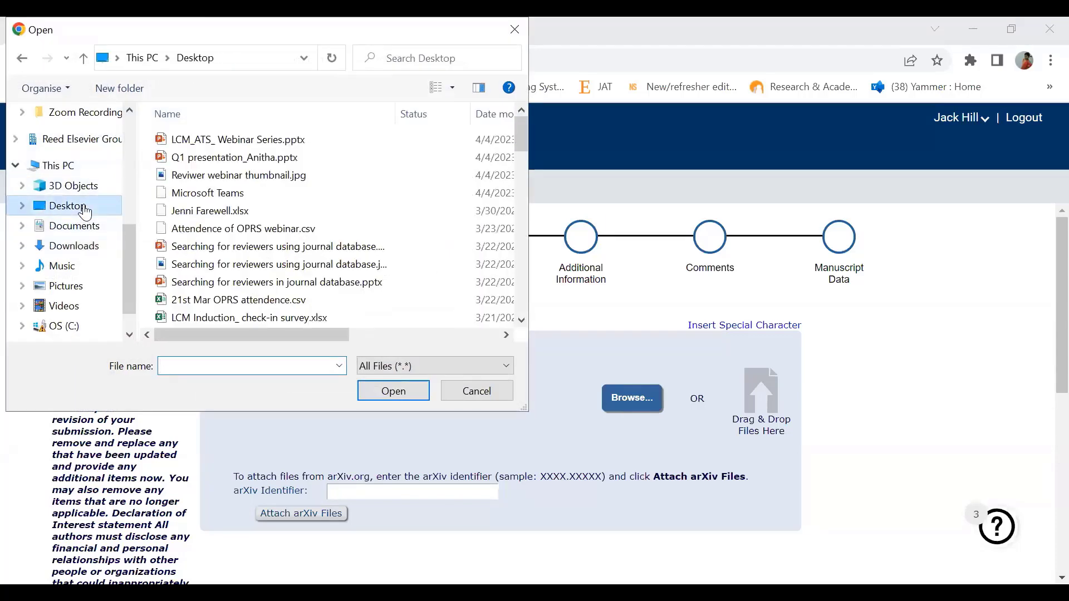
left_click(227, 267)
scroll(227, 276, "down", 10)
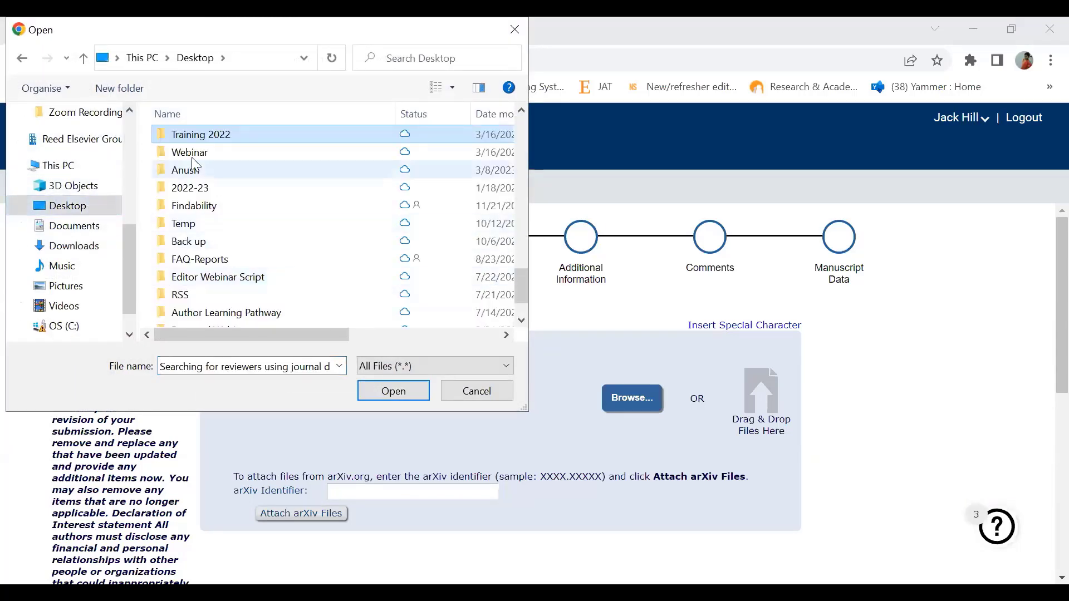
double_click(204, 140)
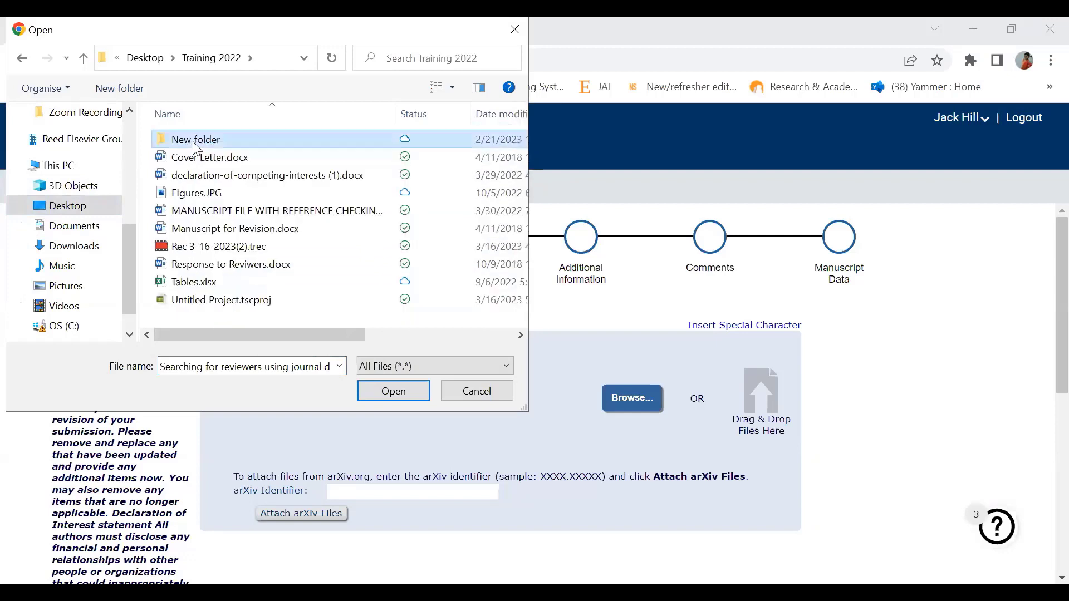
double_click(196, 143)
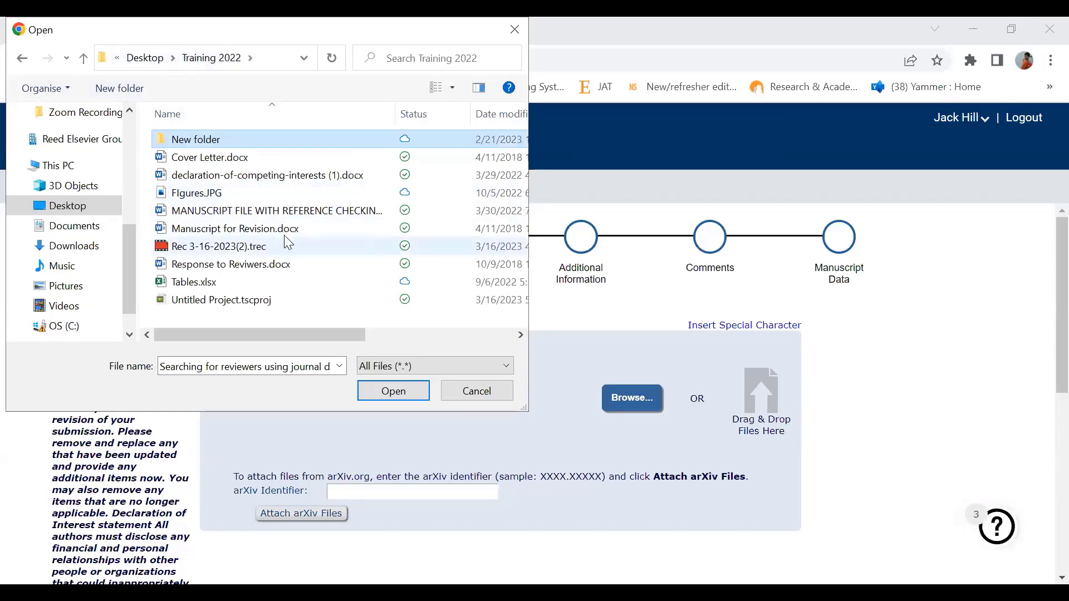
left_click(265, 266)
Step: Upload Response to Reviwers.docx and confirm it is listed as item 3 (11.4 KB)
double_click(265, 275)
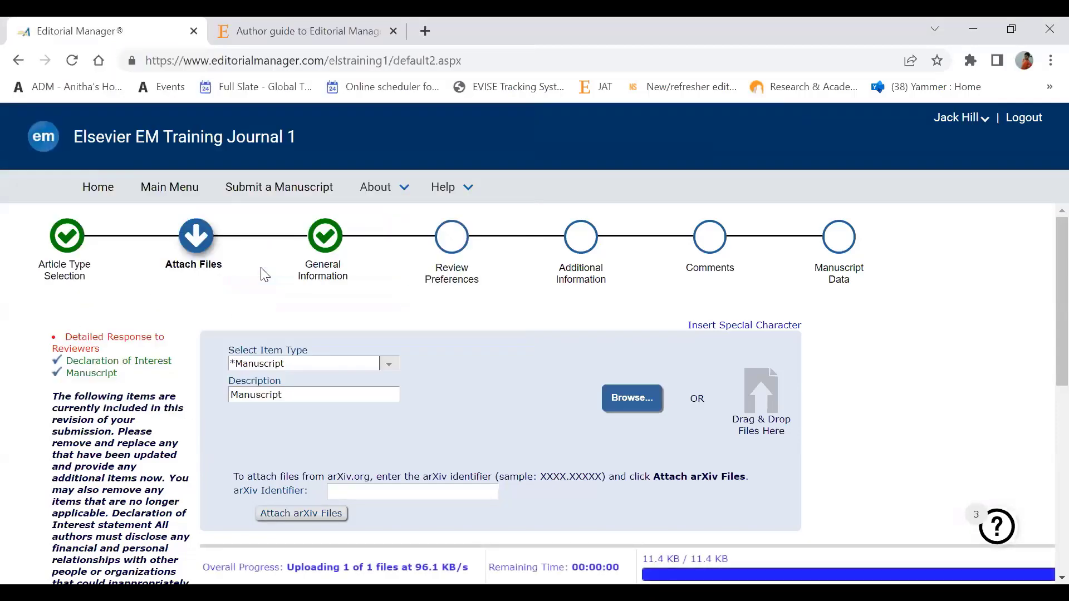
left_click(1062, 578)
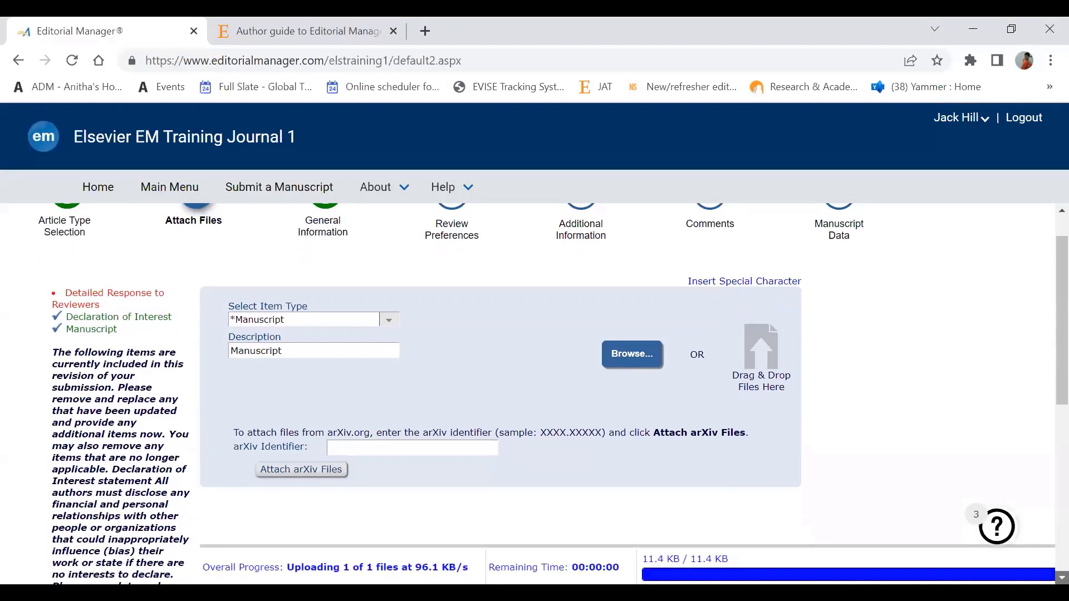
left_click(1061, 578)
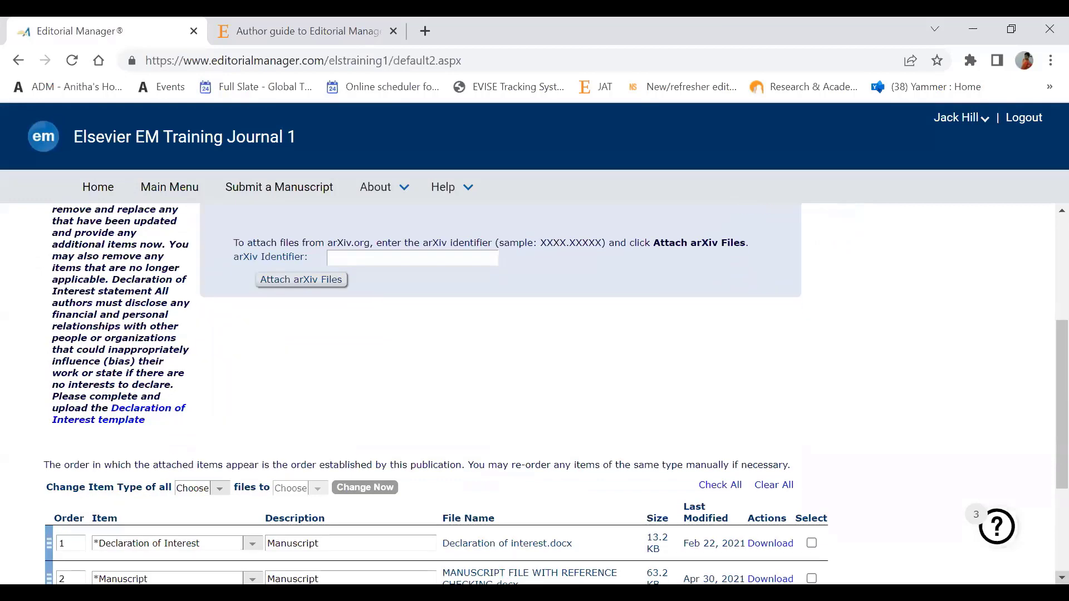
scroll(1043, 256, "up", 4)
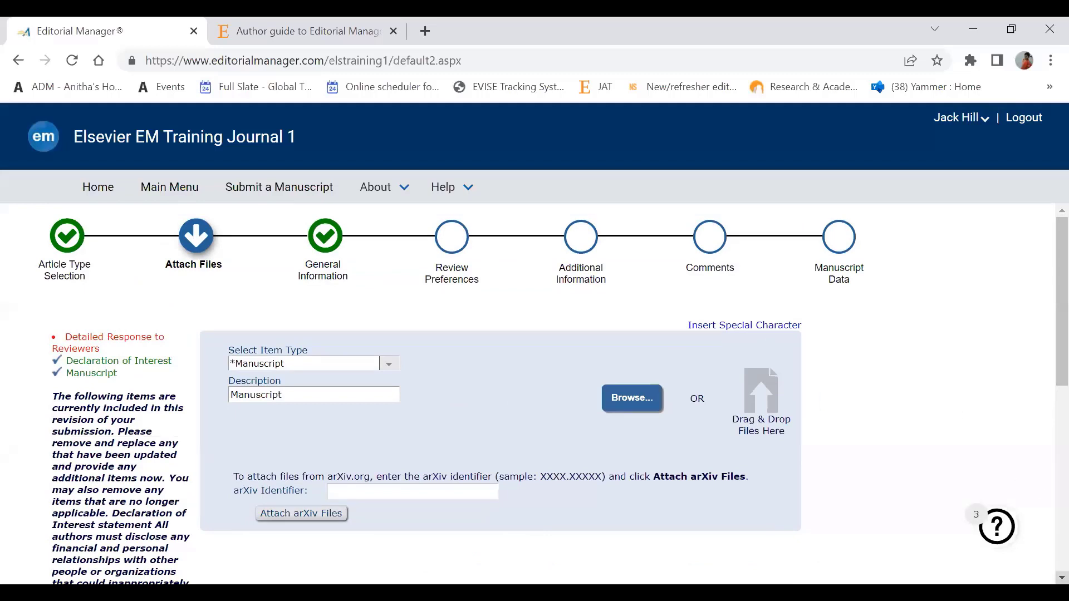
scroll(545, 393, "down", 3)
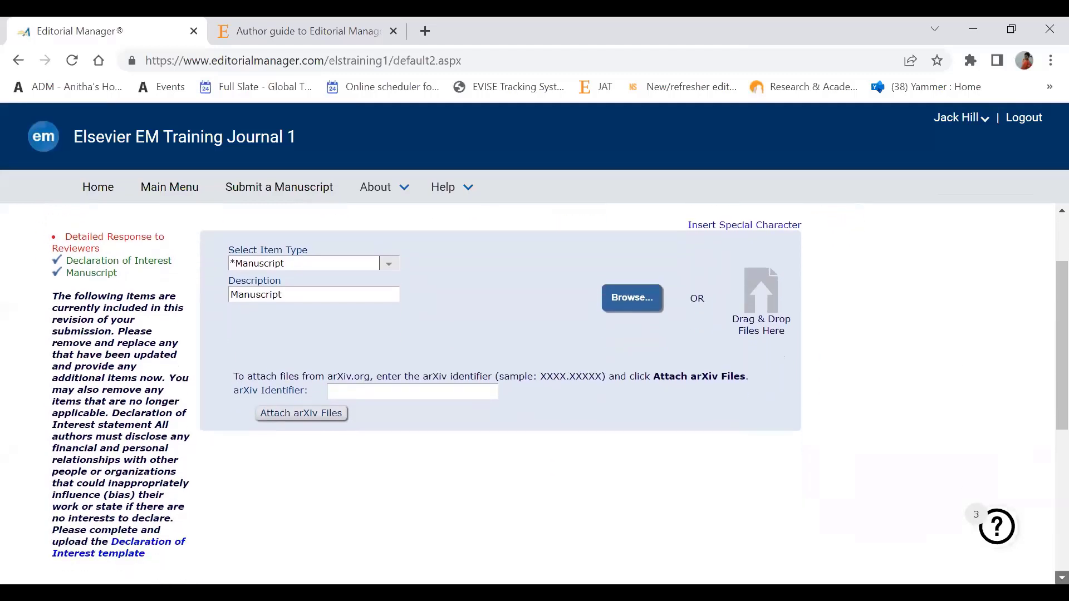
scroll(546, 393, "down", 4)
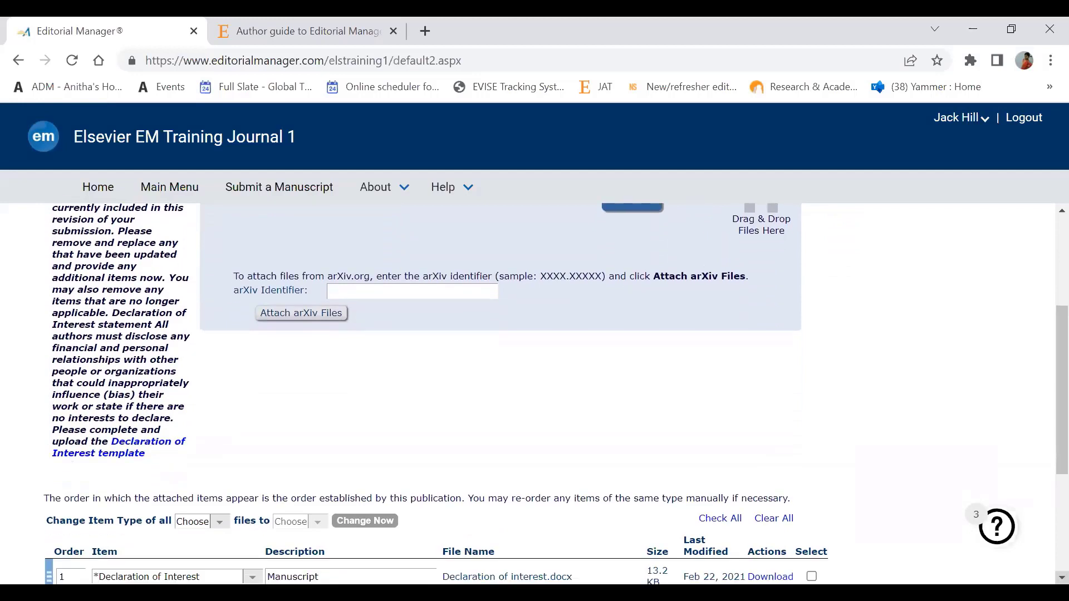
scroll(546, 394, "down", 5)
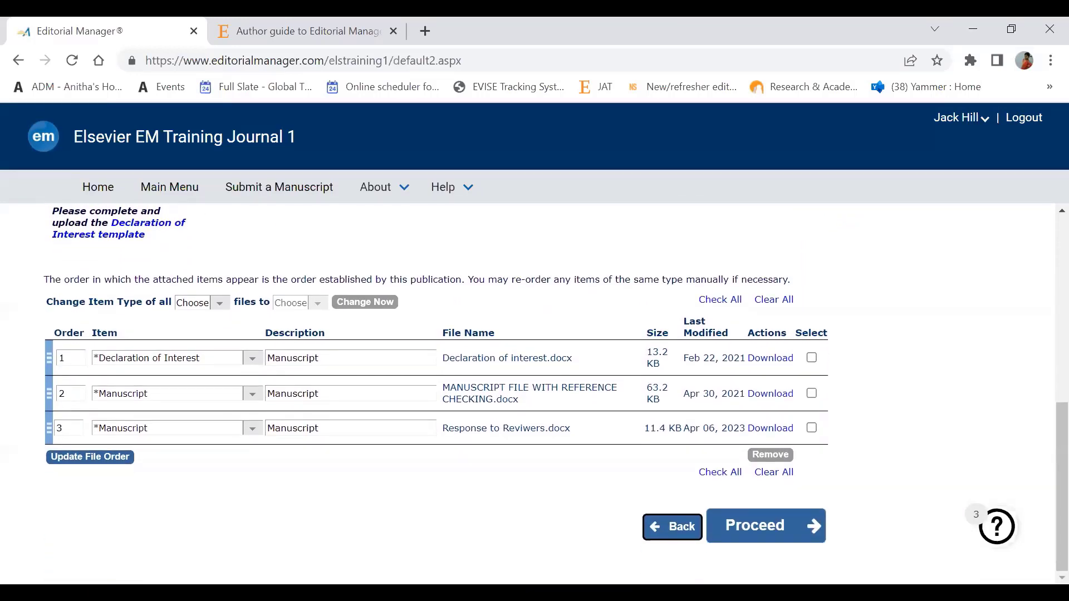
Step: Set row 3's item type to Detailed Response to Reviewers, leaving the other files unchanged
left_click(253, 428)
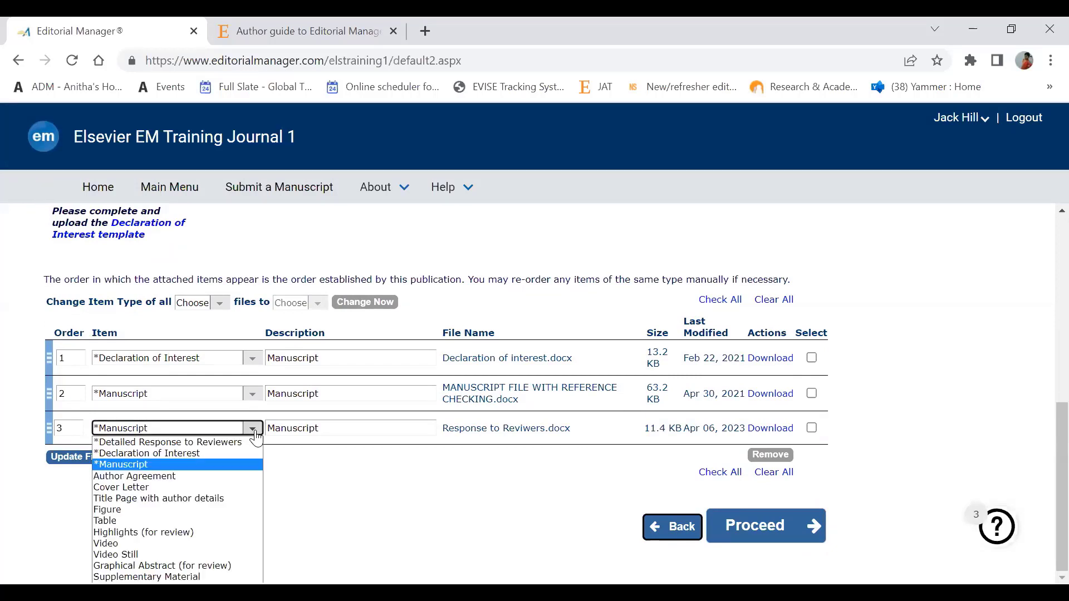
left_click(204, 444)
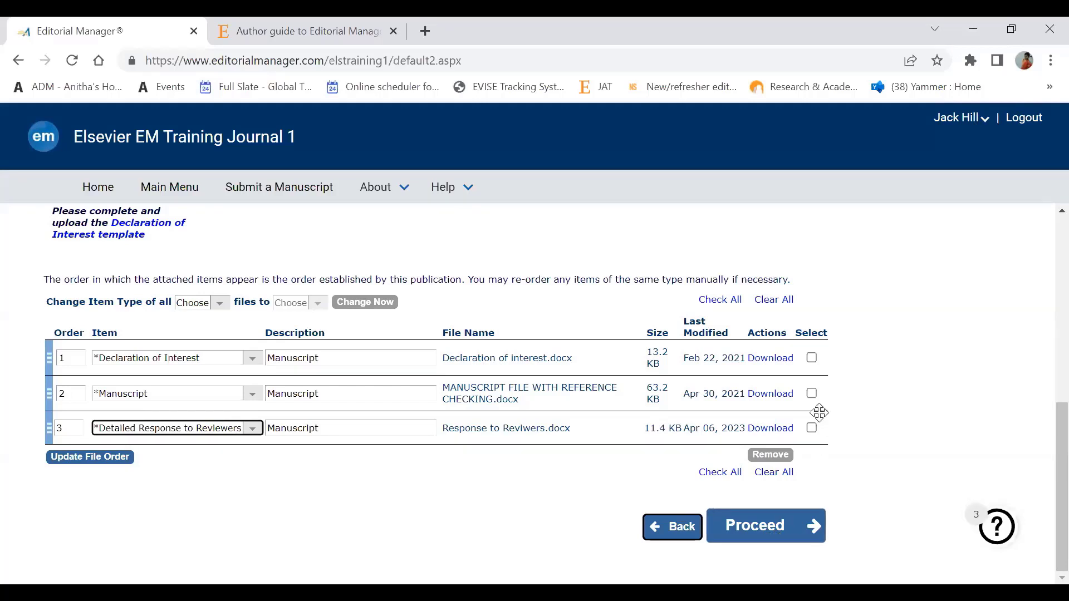
left_click(811, 357)
left_click(811, 358)
left_click(252, 358)
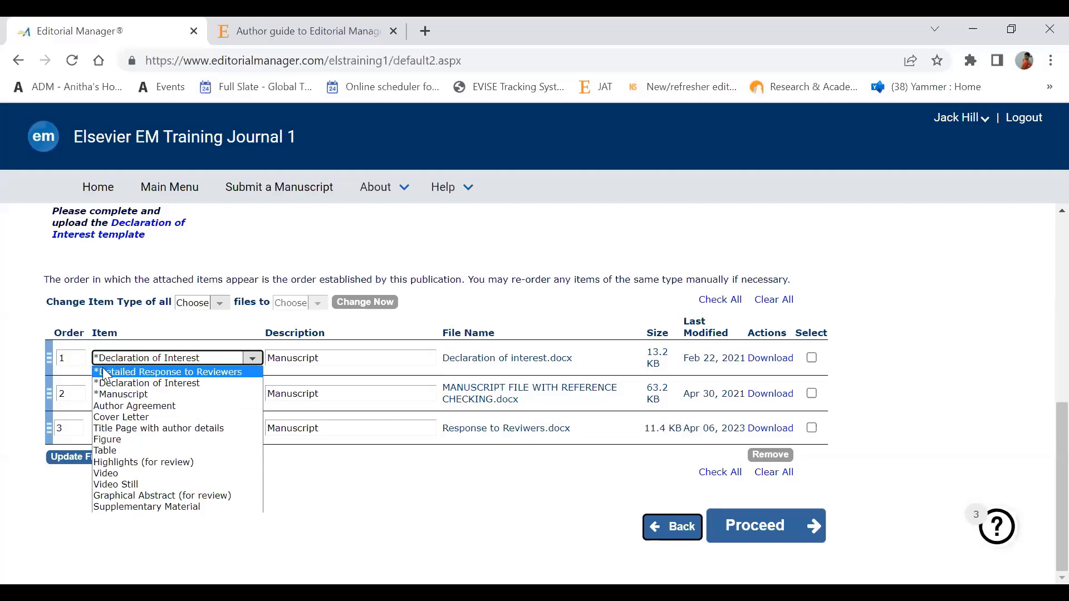
left_click(236, 318)
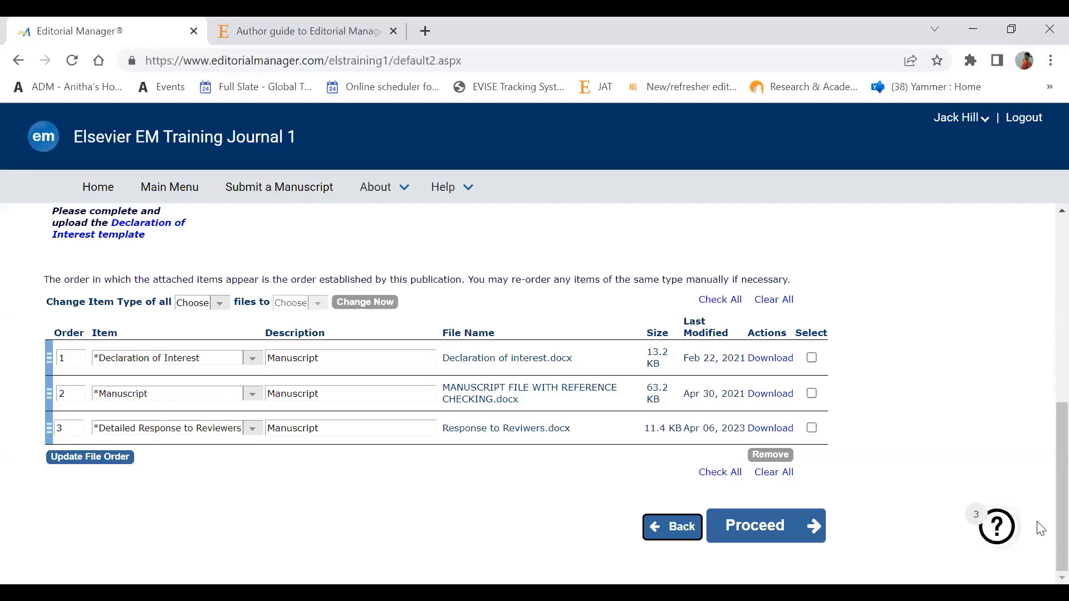
Step: Proceed past Attach Files and the General Information classifications to Review Preferences
left_click(778, 524)
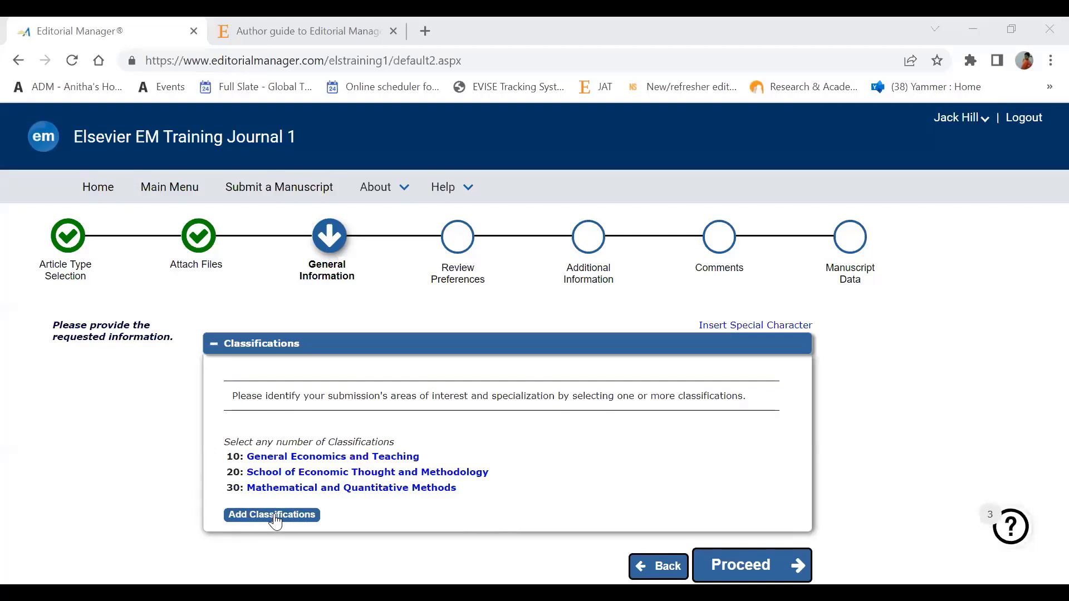
left_click(746, 566)
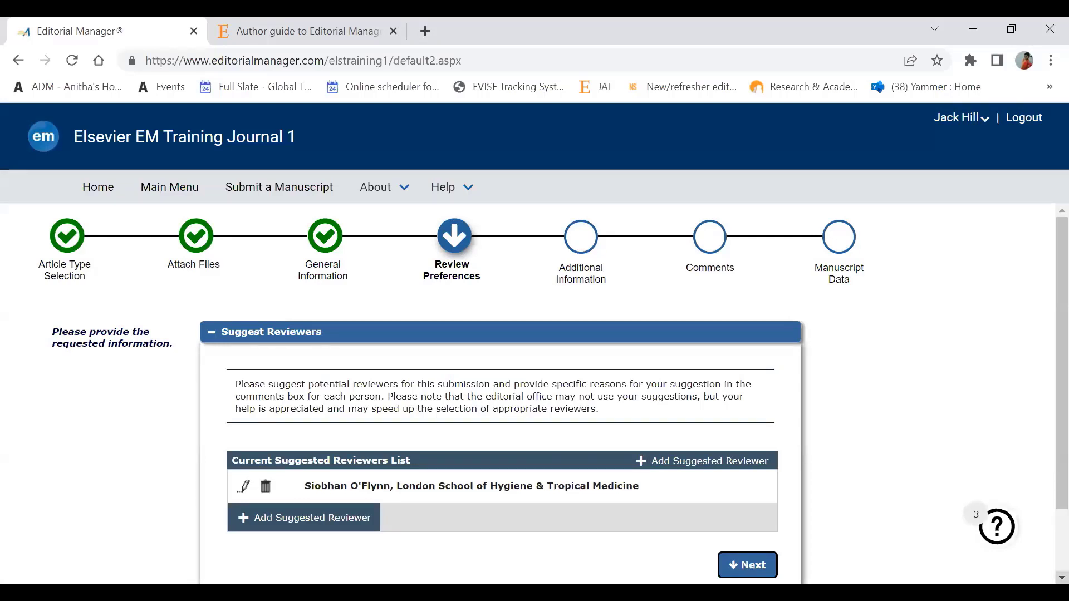
Step: Keep the single suggested reviewer and proceed to the Additional Information questionnaire
scroll(535, 389, "down", 2)
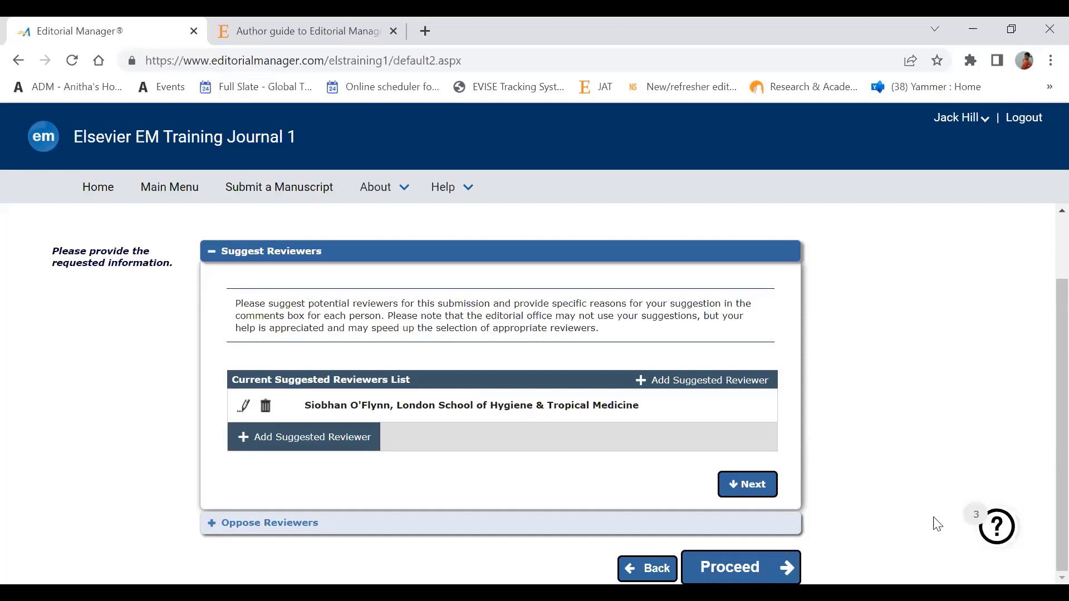
left_click(744, 569)
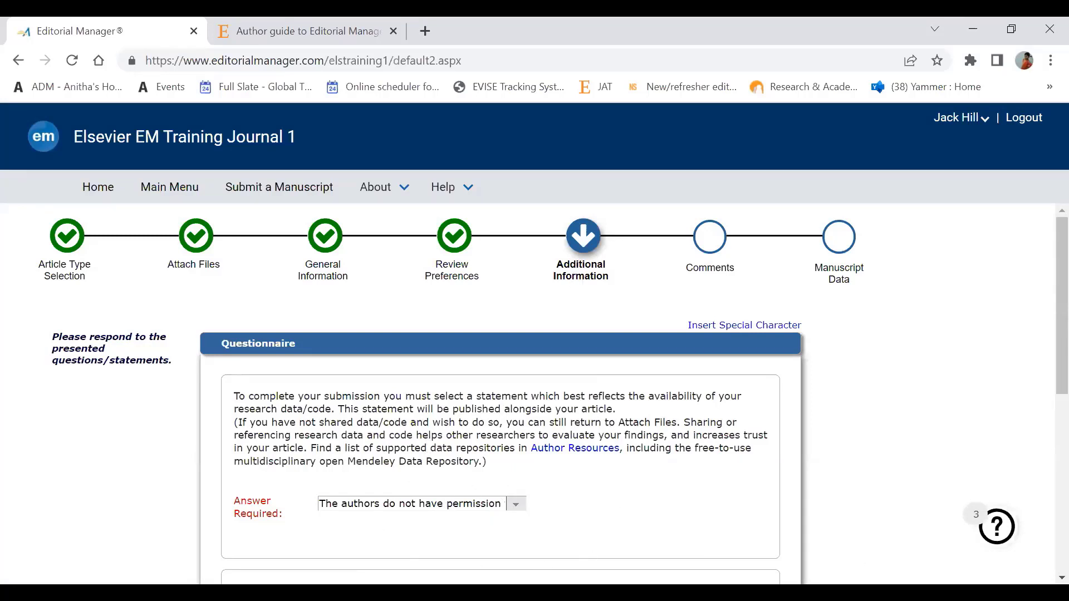
Step: Review the already-answered questionnaire answers and proceed to the Comments step
scroll(534, 390, "down", 1)
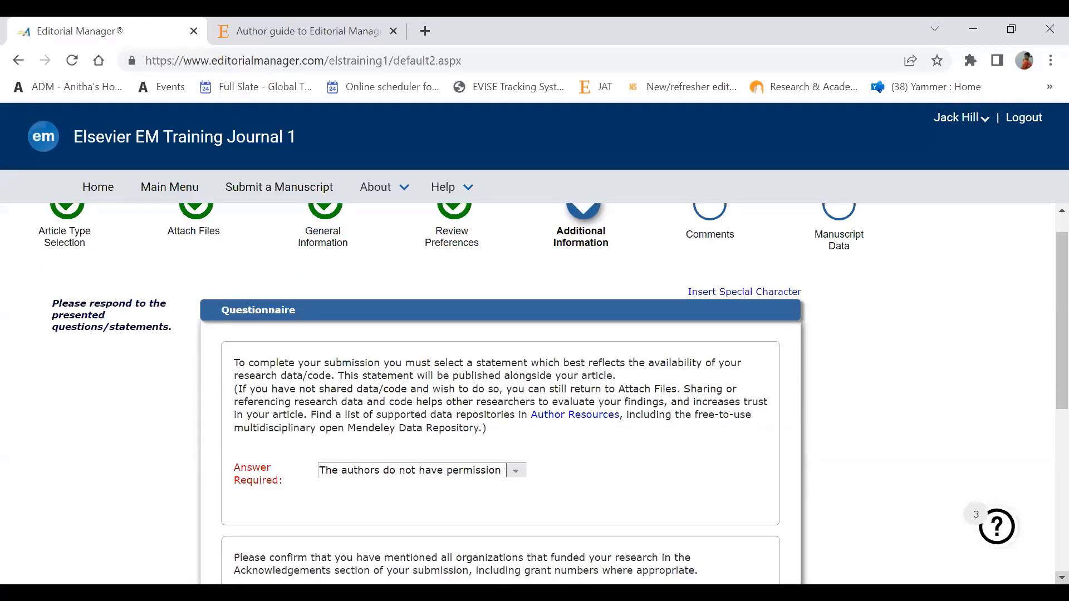
scroll(535, 389, "down", 4)
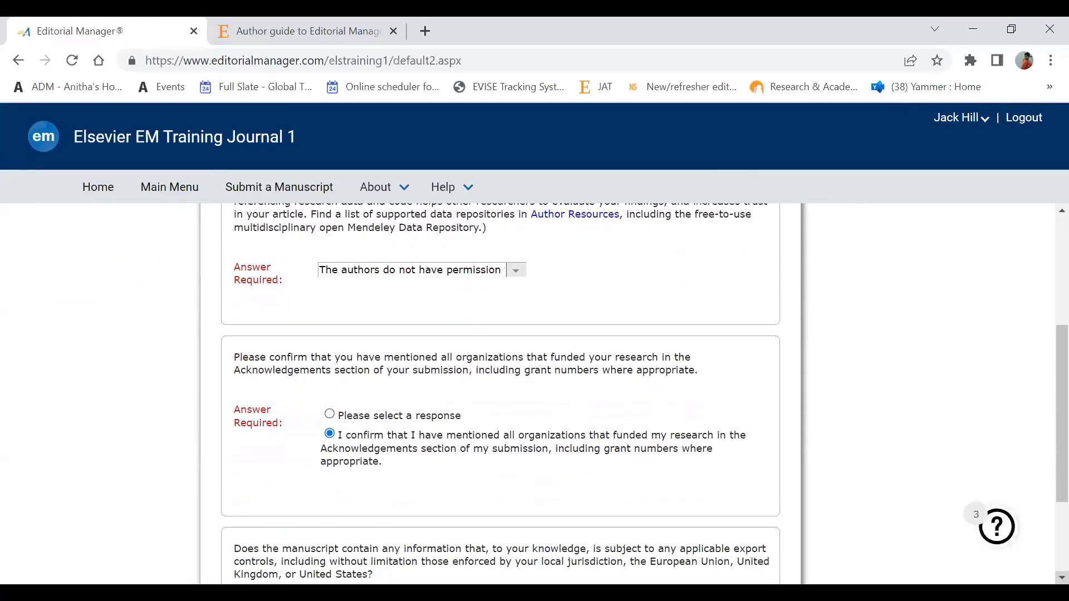
scroll(535, 390, "down", 3)
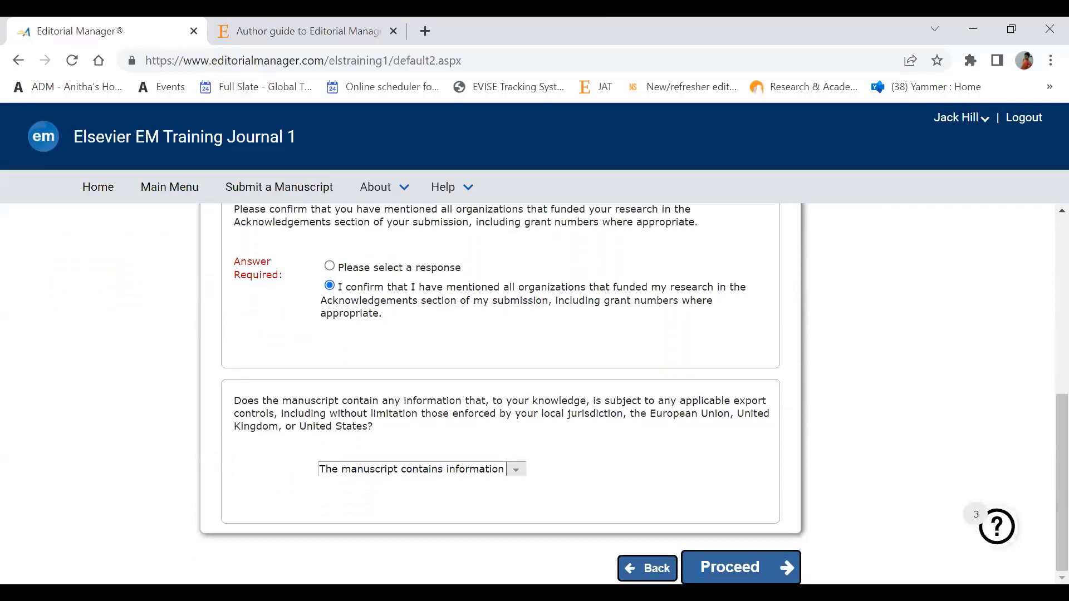
left_click(749, 573)
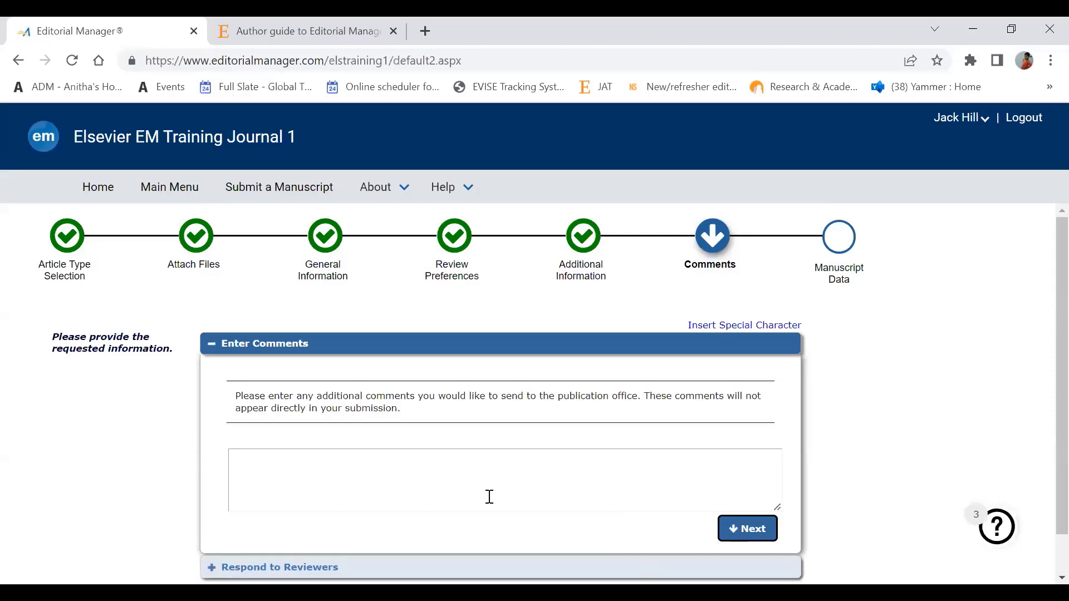
Step: Enter 'test' as the publication-office comment and as the Respond to Reviewers response, then proceed
left_click(439, 472)
type("test")
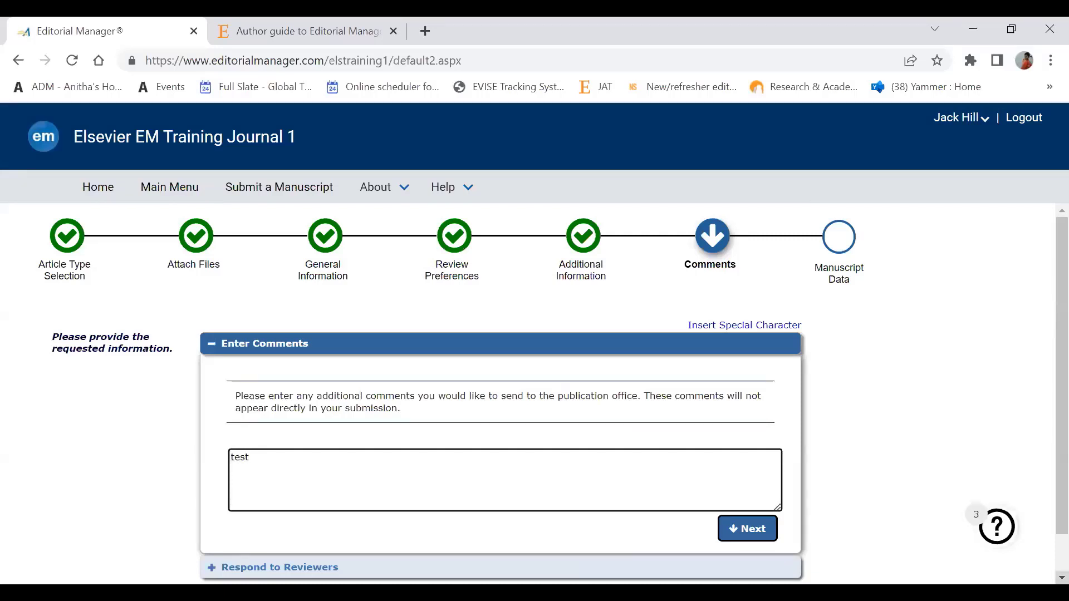
scroll(453, 557, "down", 1)
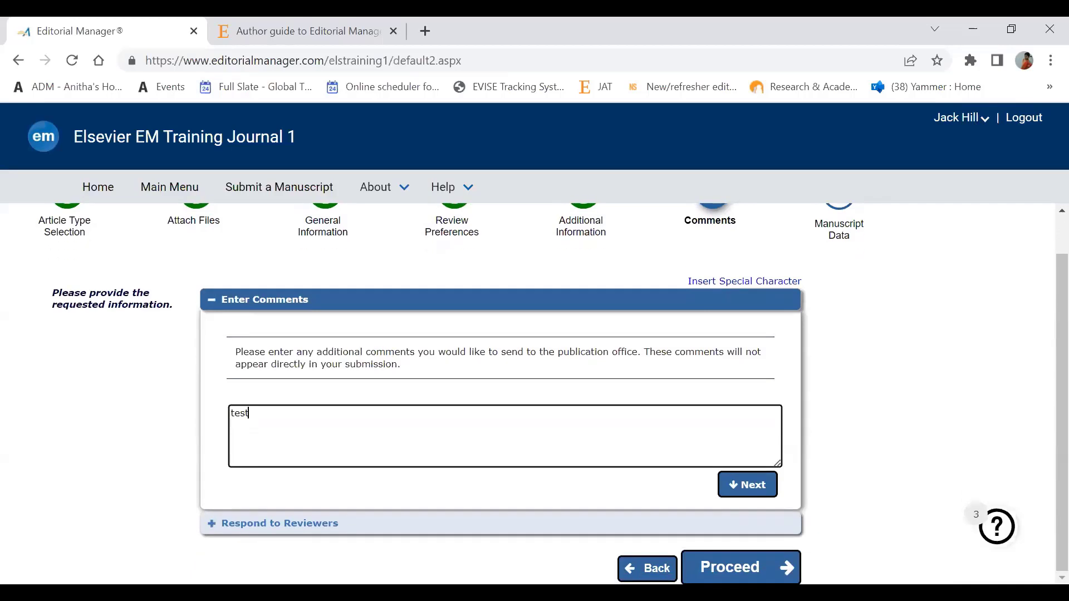
left_click(402, 528)
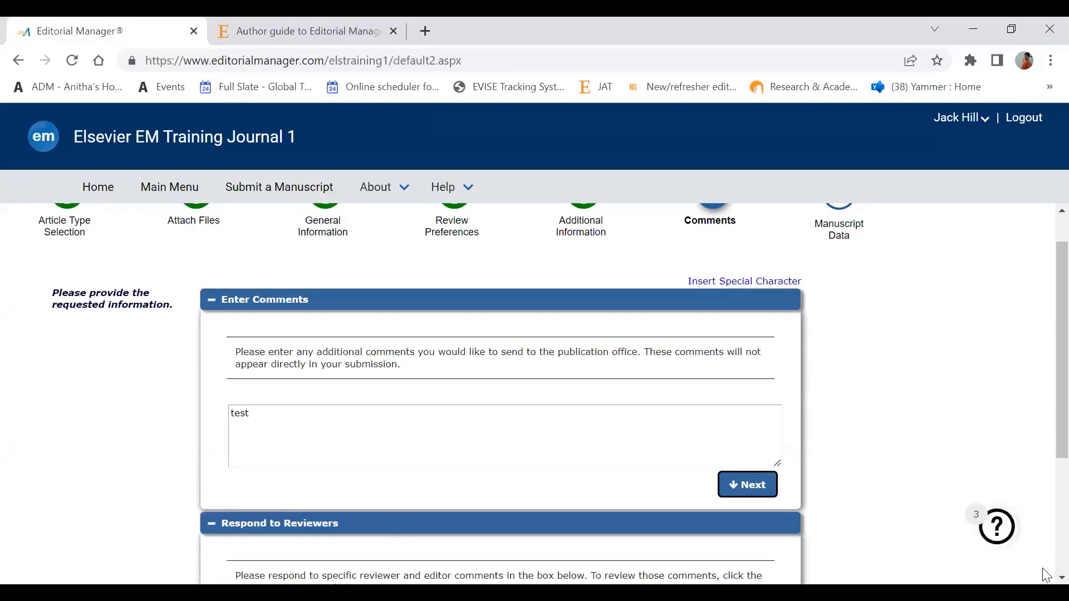
scroll(403, 528, "down", 1)
scroll(466, 501, "down", 3)
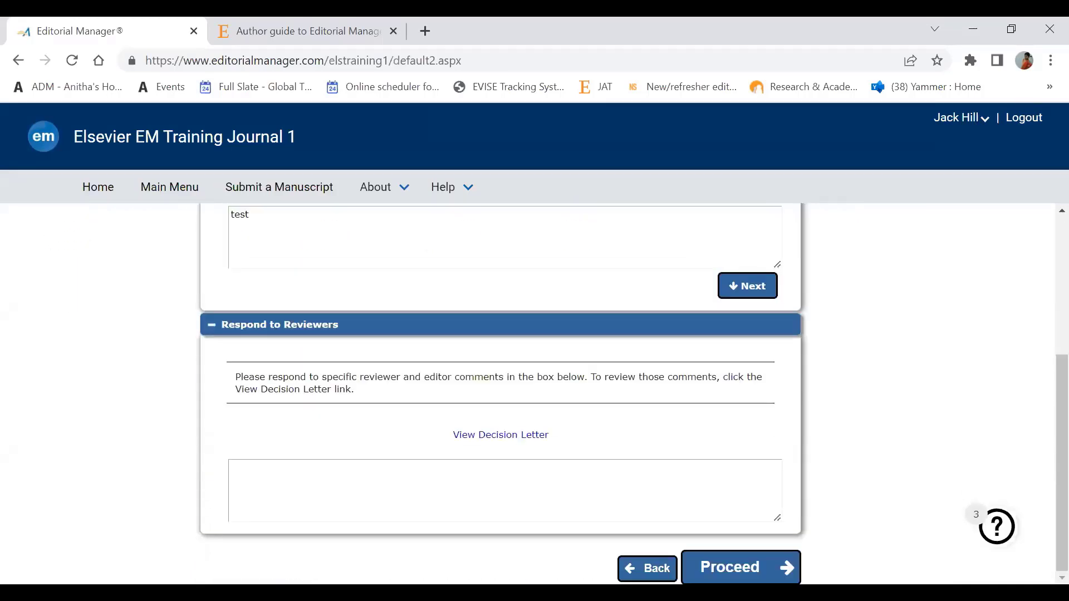
left_click(466, 502)
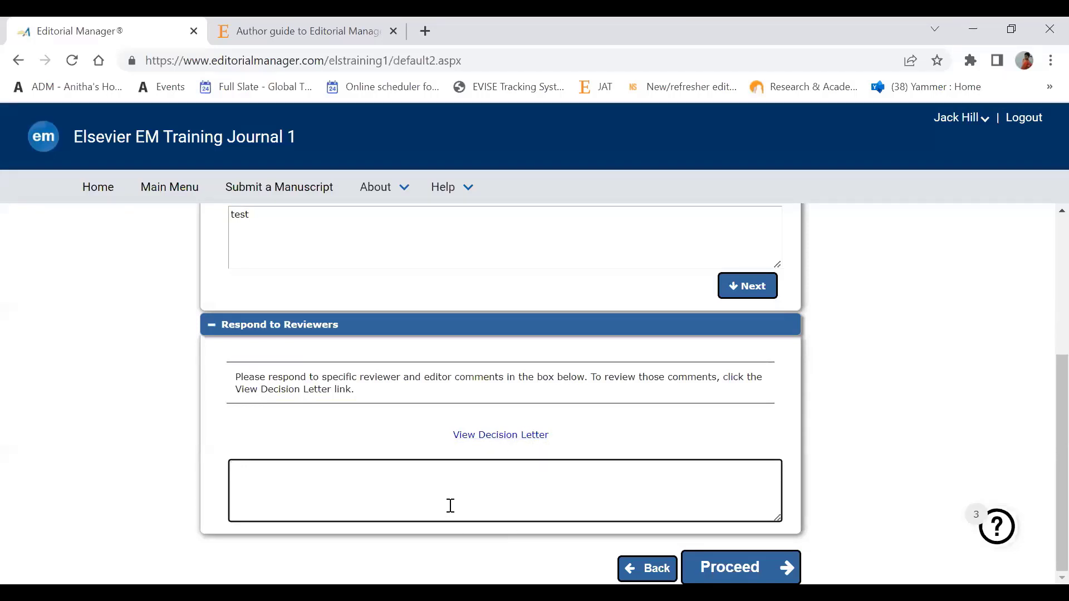
type("test")
left_click(725, 566)
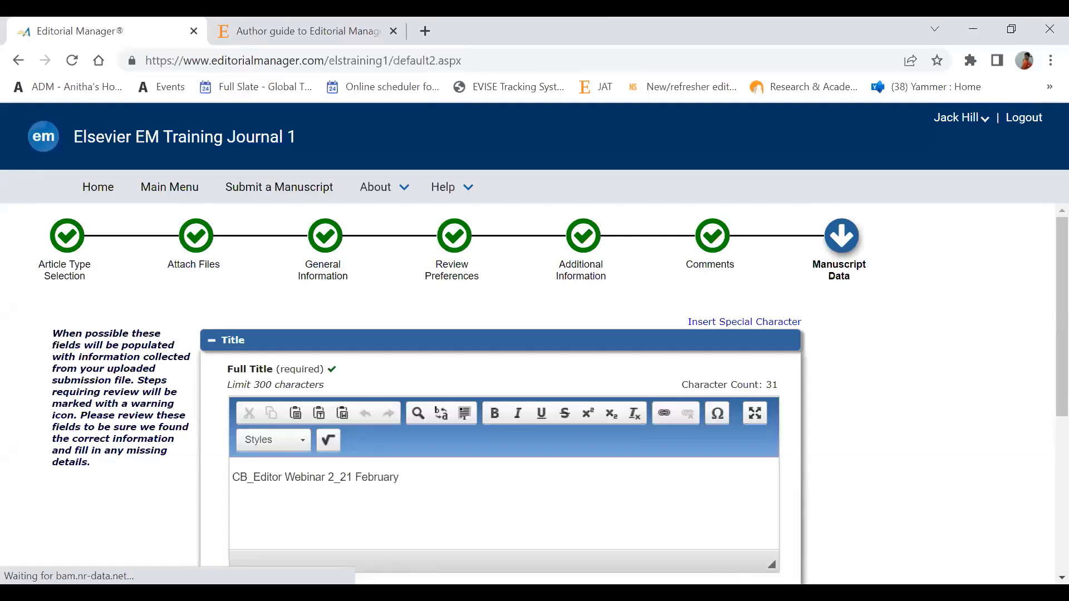
Step: Inspect the Authors and Funding Information sections of Manuscript Data, where funding information is marked not available
scroll(501, 390, "down", 3)
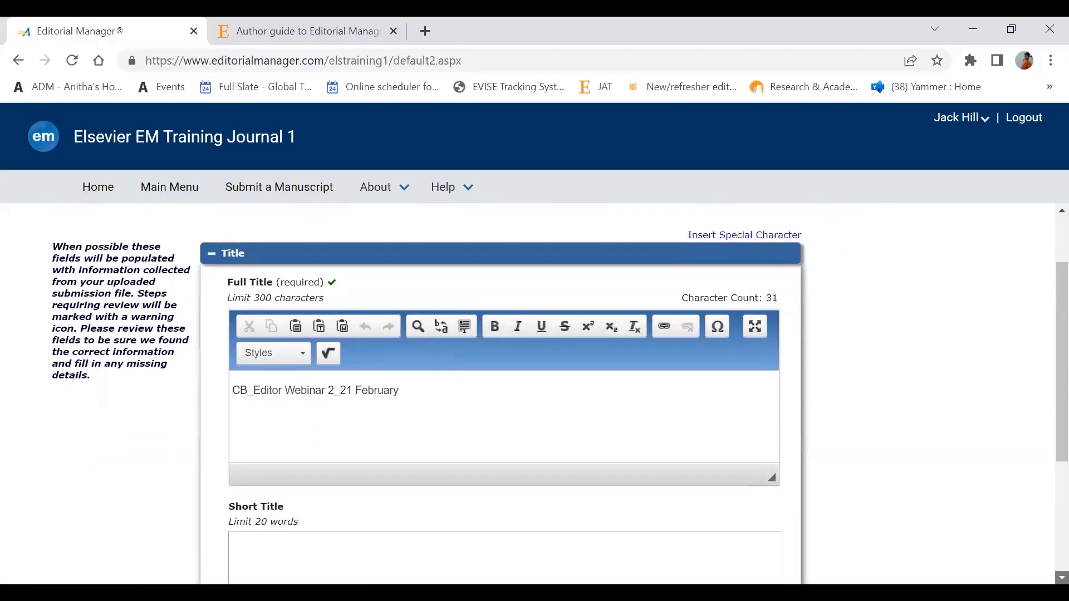
scroll(813, 443, "down", 2)
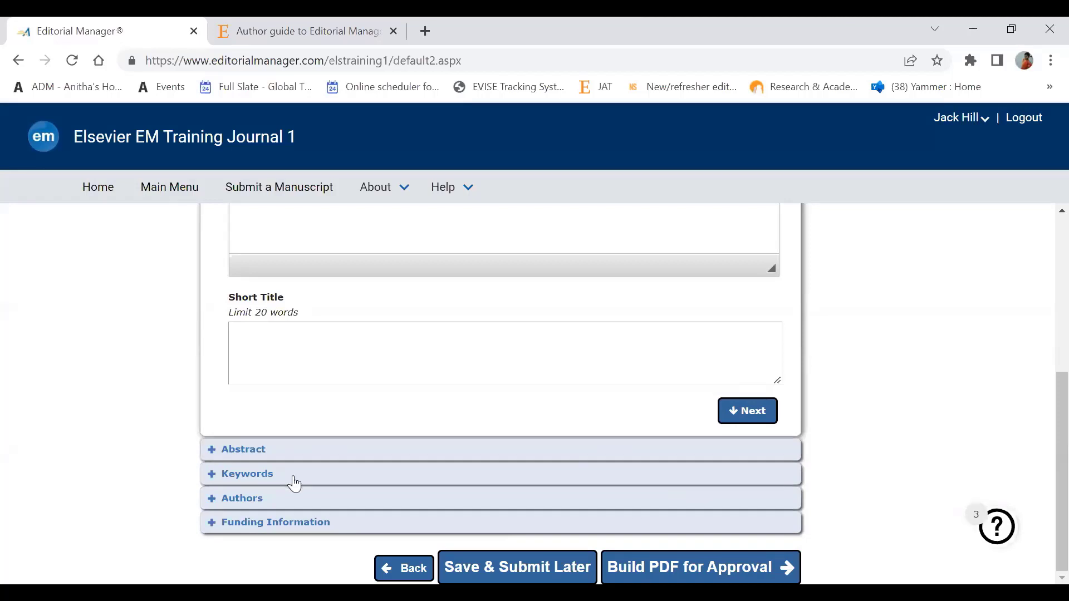
left_click(213, 500)
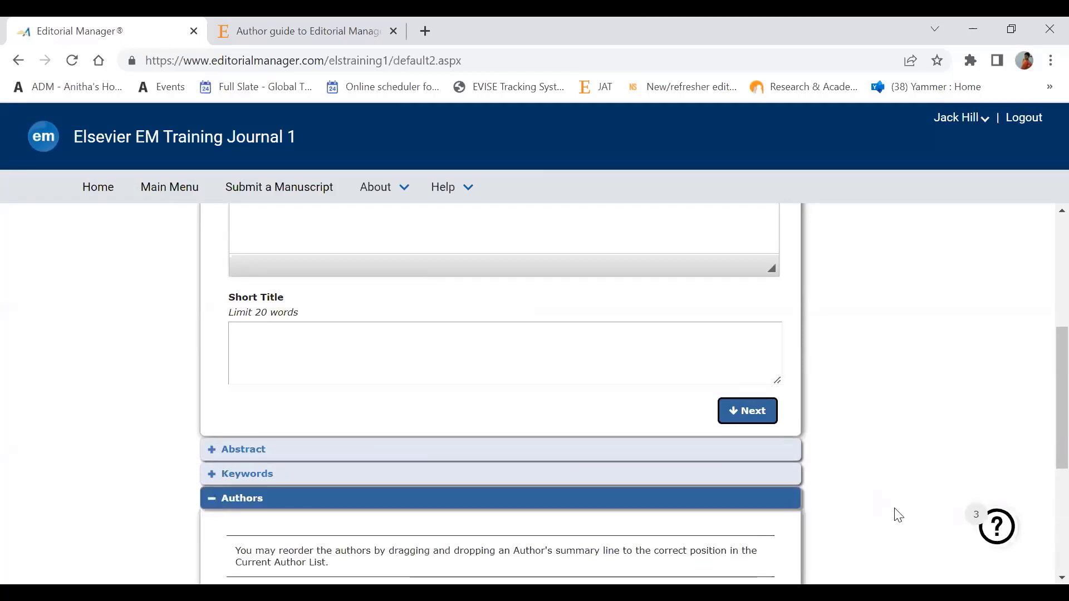
left_click(1061, 578)
left_click(1062, 578)
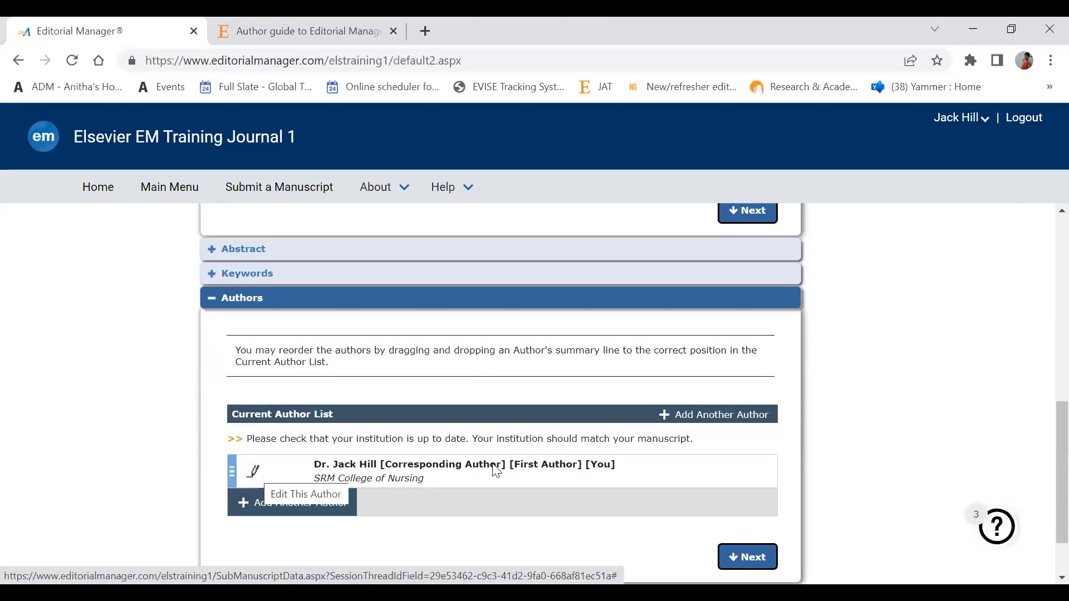
scroll(817, 519, "down", 2)
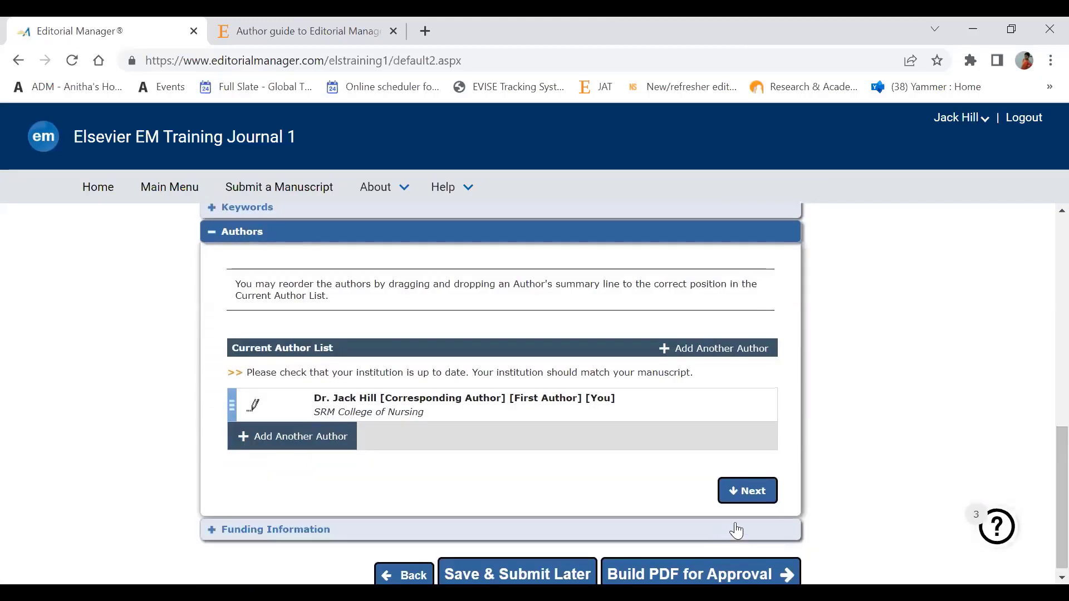
left_click(455, 530)
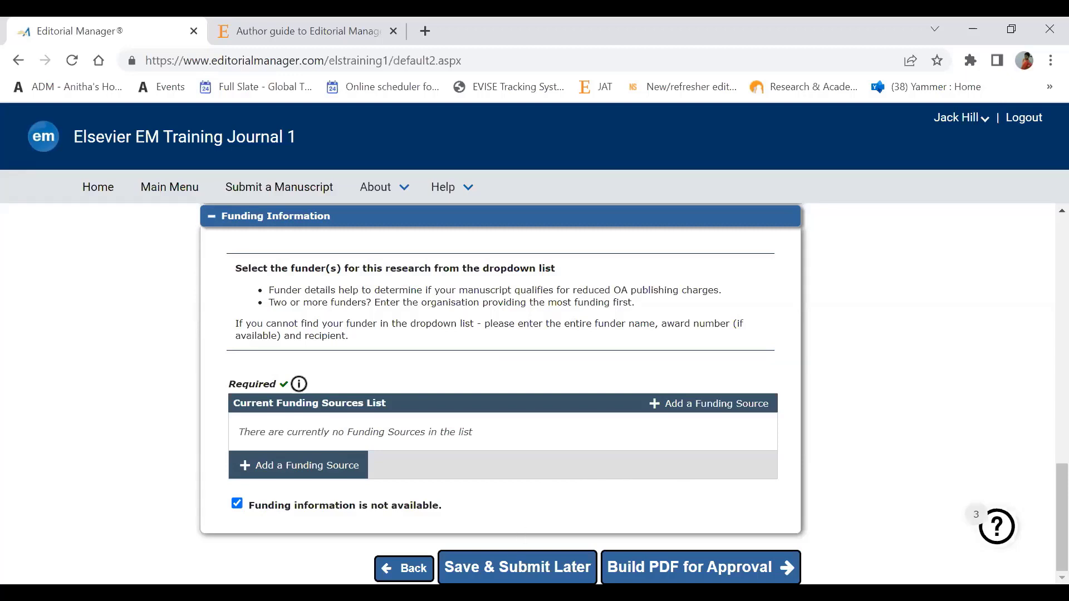
Step: Build the revision PDF and find it under Revisions Waiting for Approval as Revision Needs Approval
left_click(691, 563)
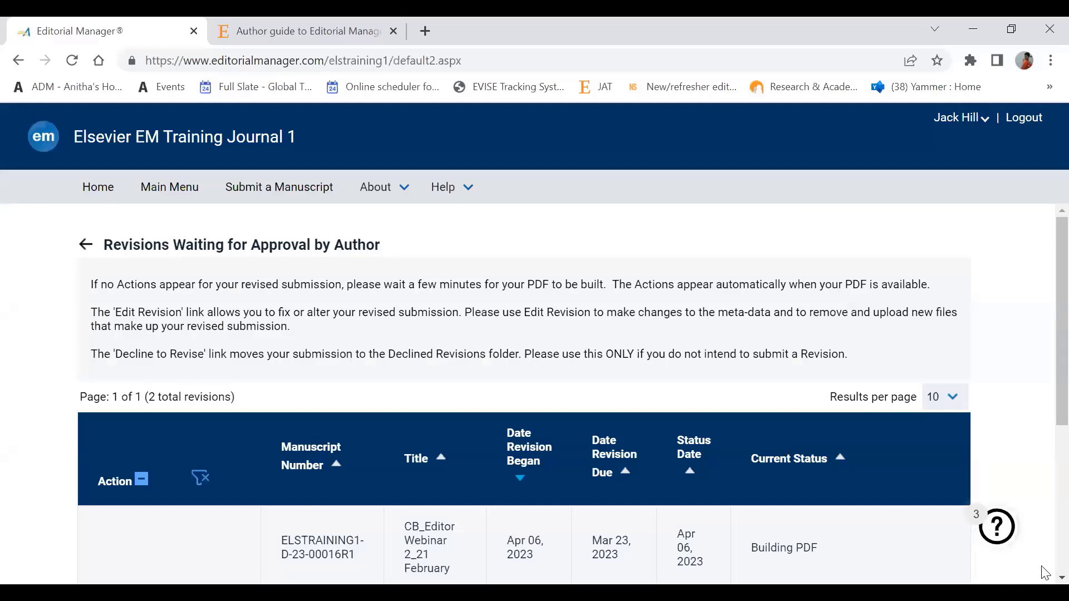
scroll(573, 395, "down", 1)
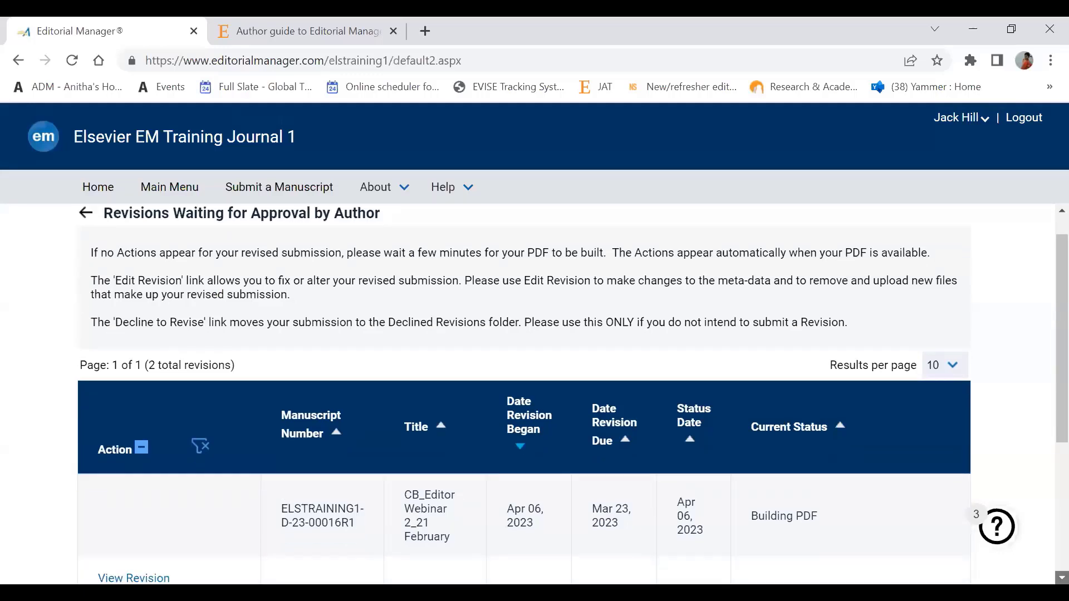
scroll(572, 396, "down", 1)
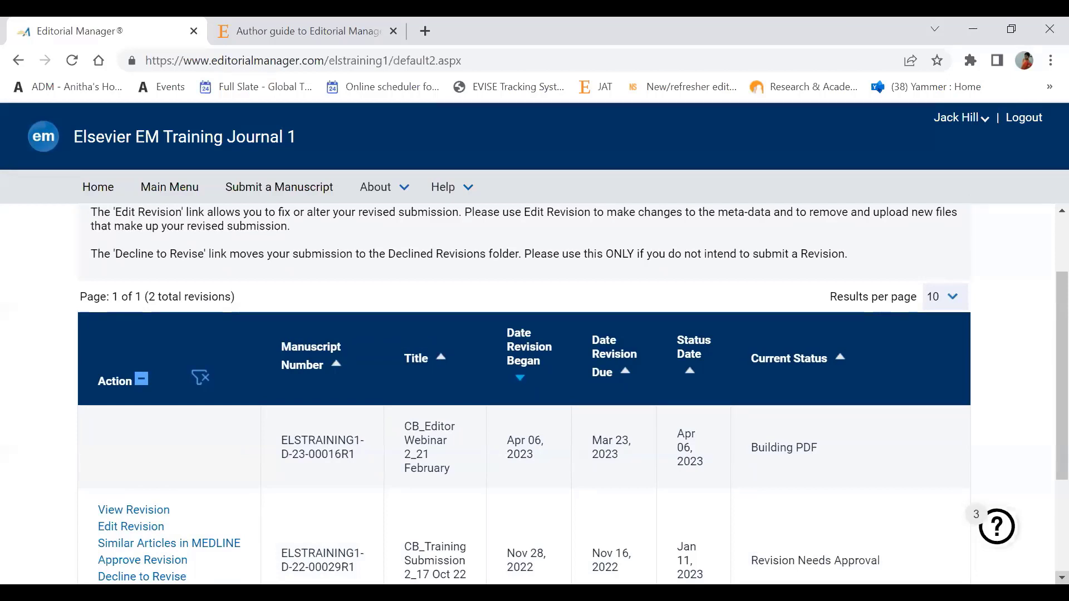
scroll(573, 396, "down", 1)
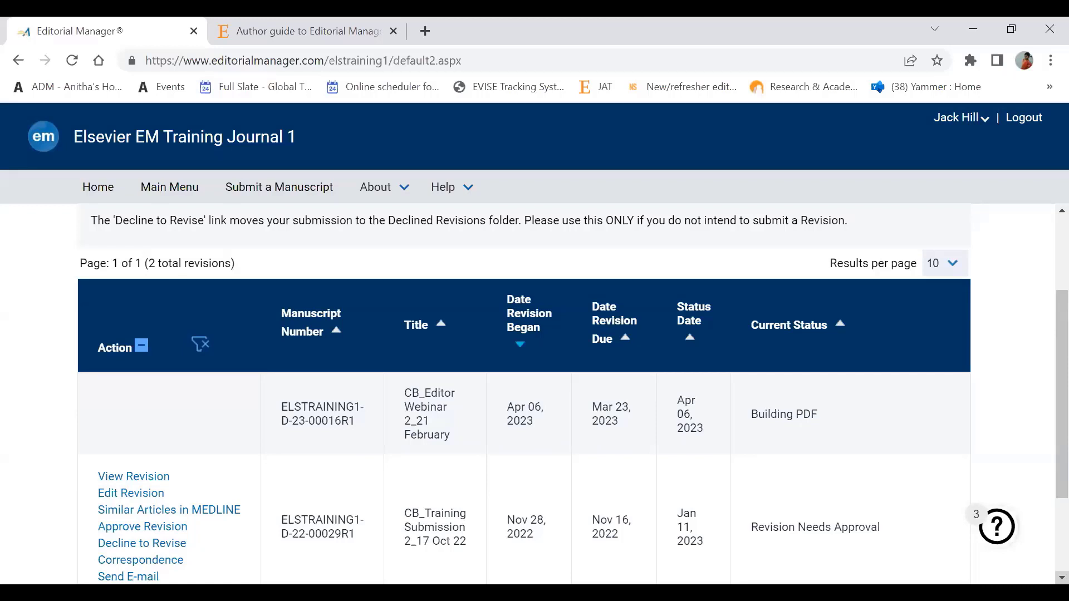
scroll(573, 400, "down", 3)
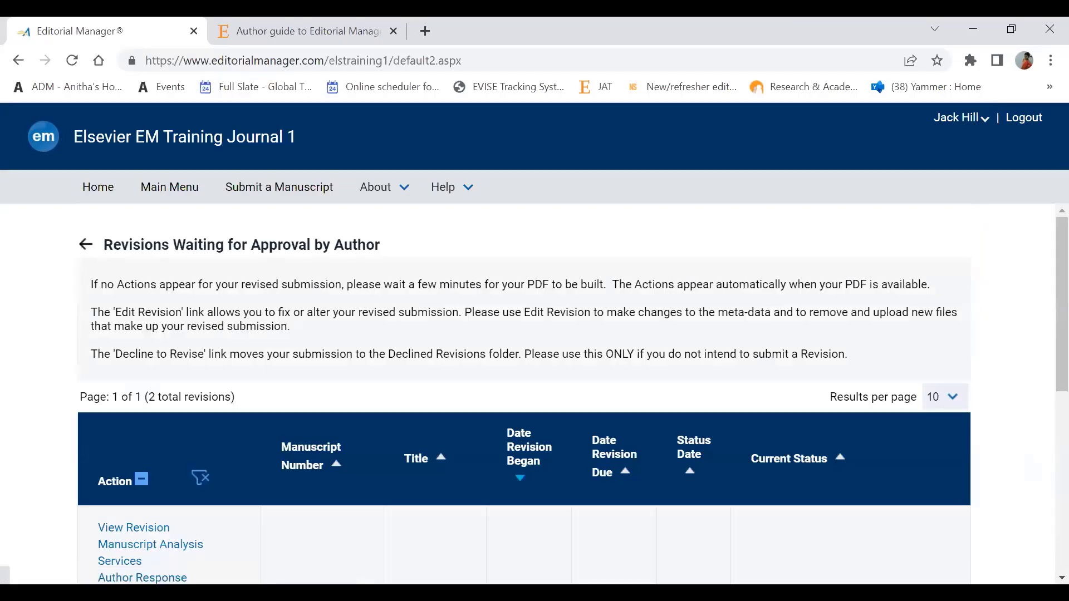
scroll(1062, 578, "down", 3)
scroll(1062, 578, "down", 3)
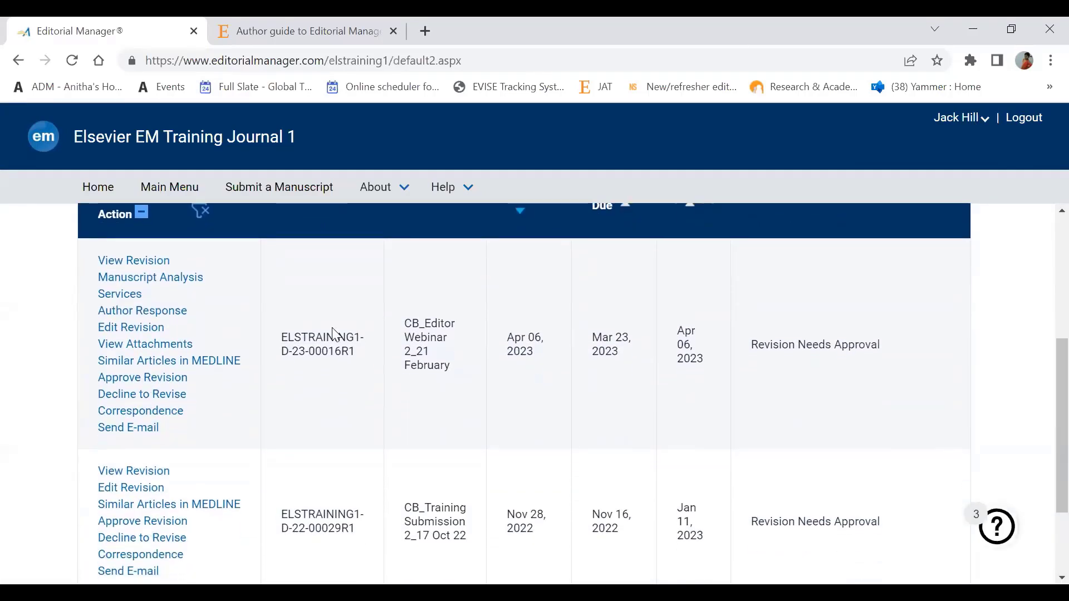
Step: Download the CB_Editor Webinar 2_21 February revision PDF via View Revision
left_click(158, 272)
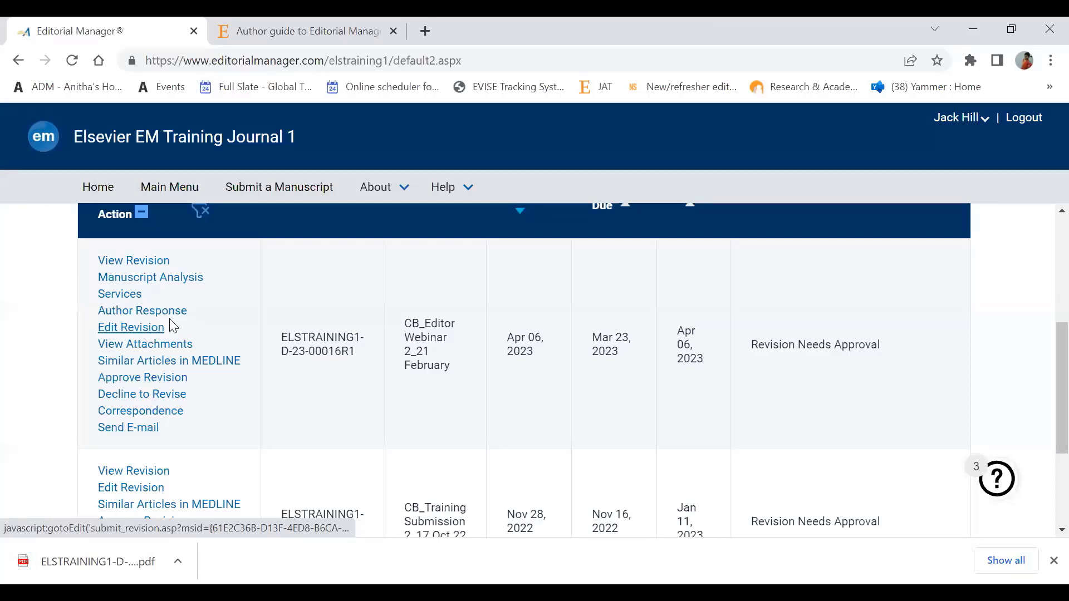
Step: Approve the CB_Editor Webinar 2_21 February revision and confirm it in the Warning dialog
left_click(163, 377)
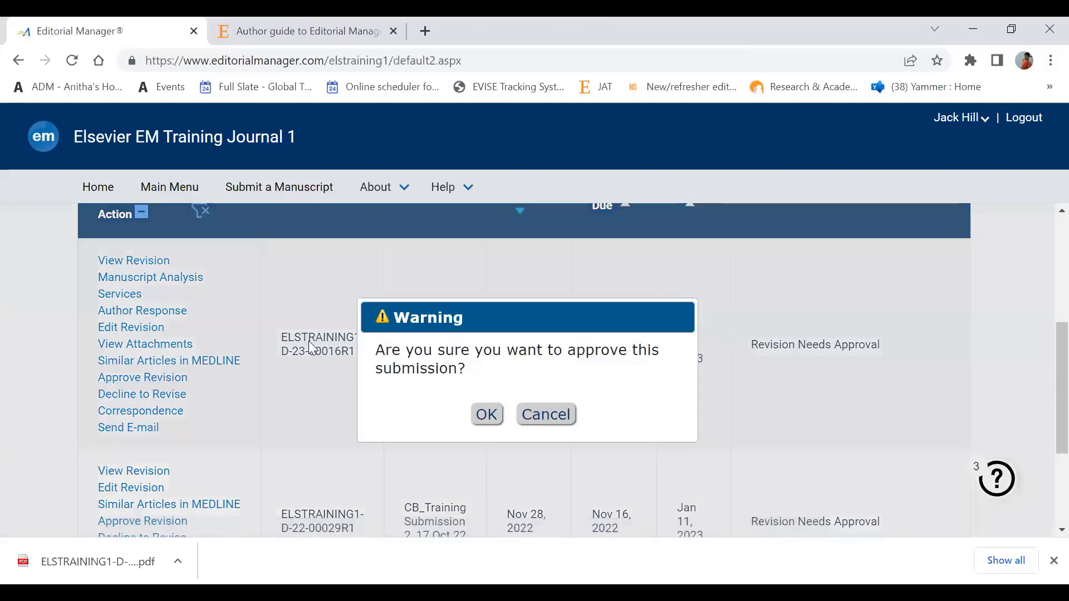
left_click(489, 413)
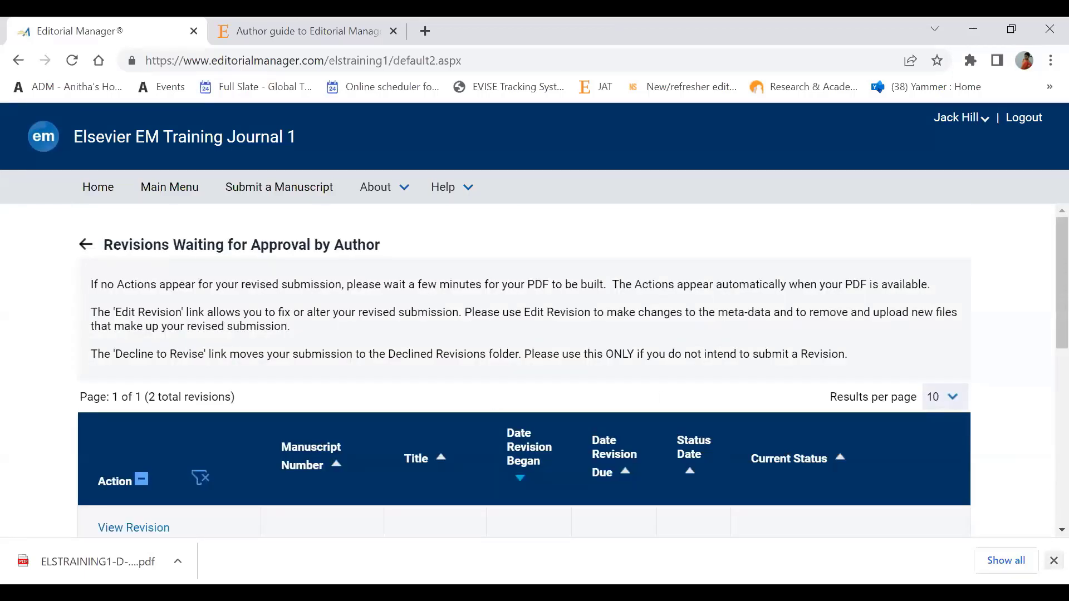
left_click(1052, 561)
scroll(534, 389, "down", 3)
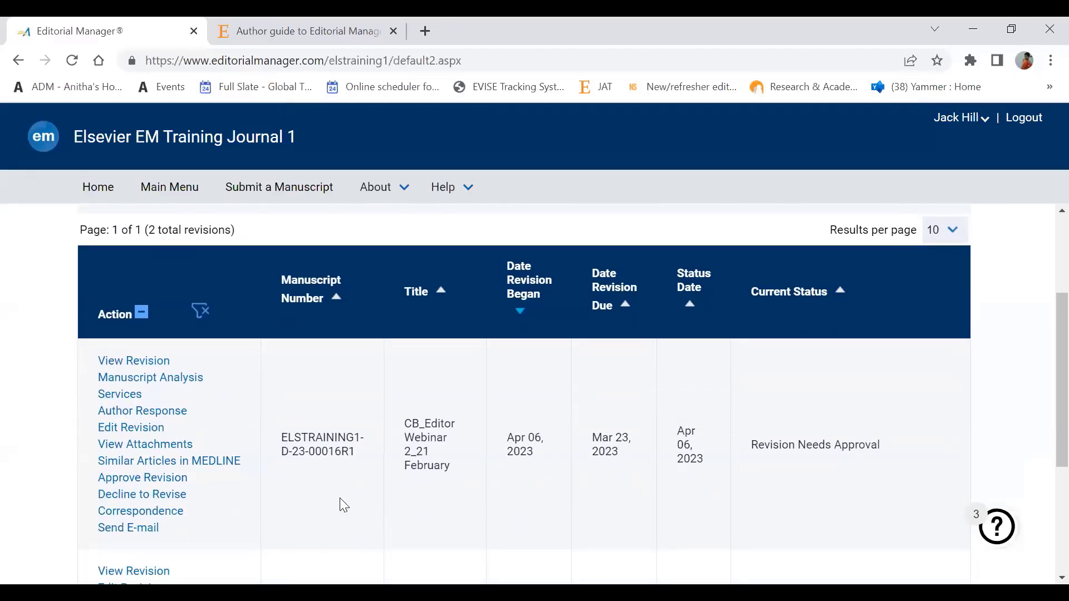
left_click(176, 479)
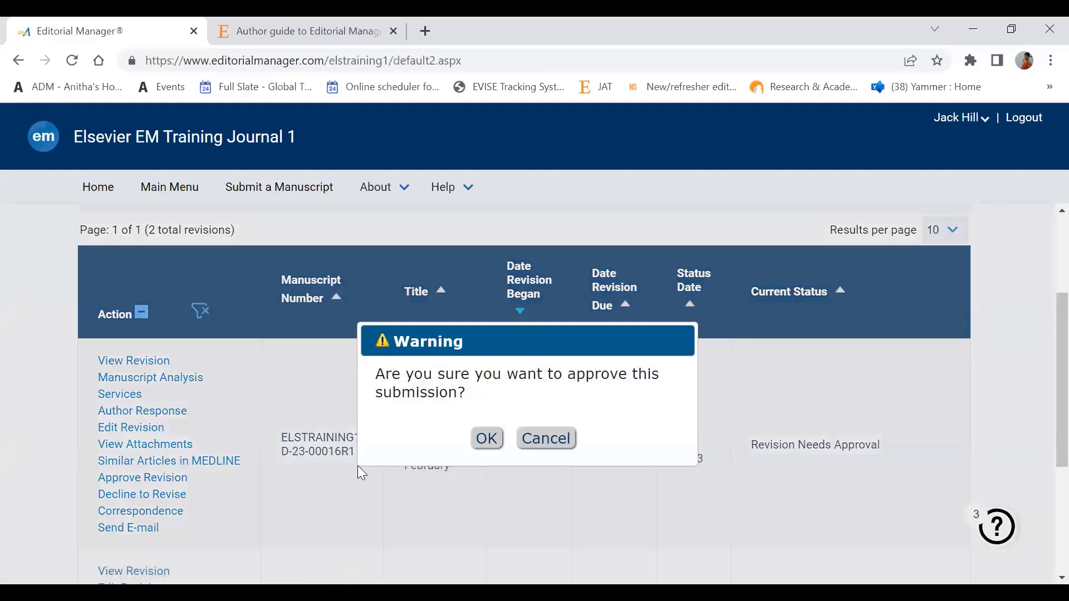
left_click(488, 439)
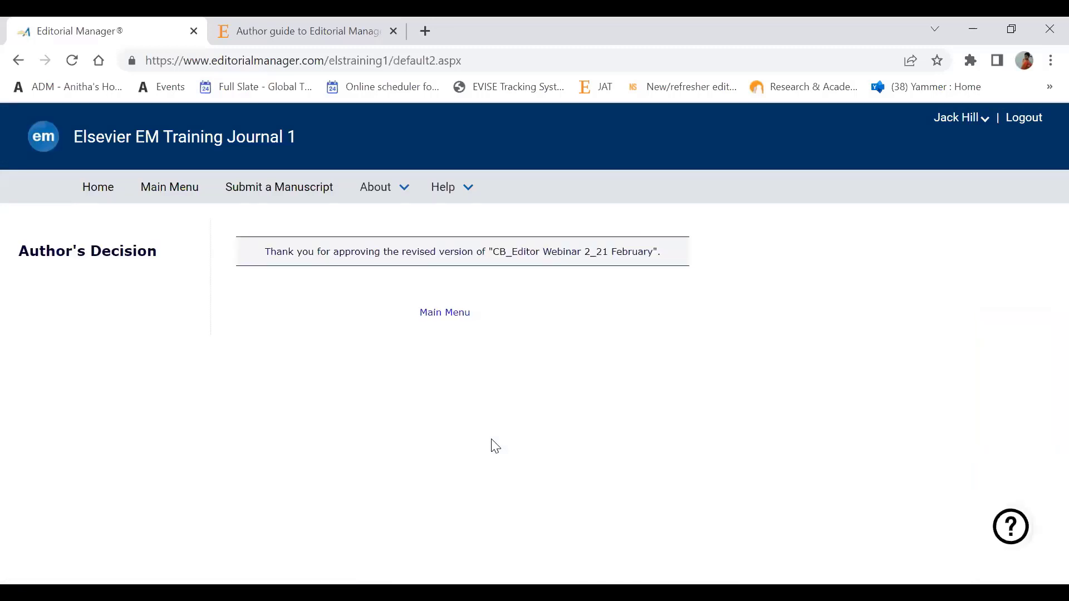
Step: Check the Help menu on the thank-you page, then return to the PowerPoint Agenda slide
left_click(445, 187)
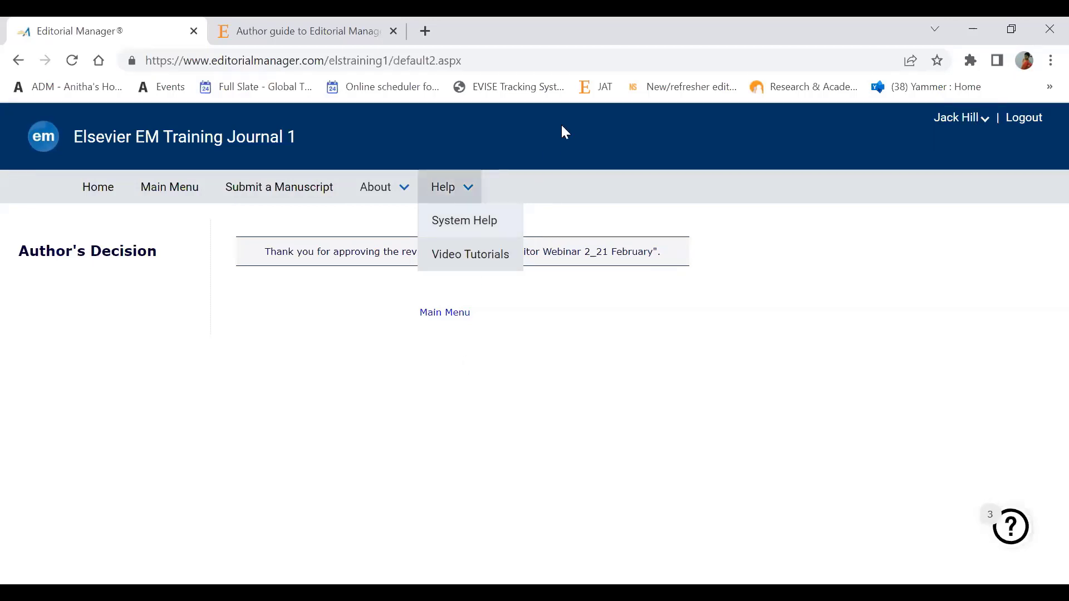
left_click(708, 84)
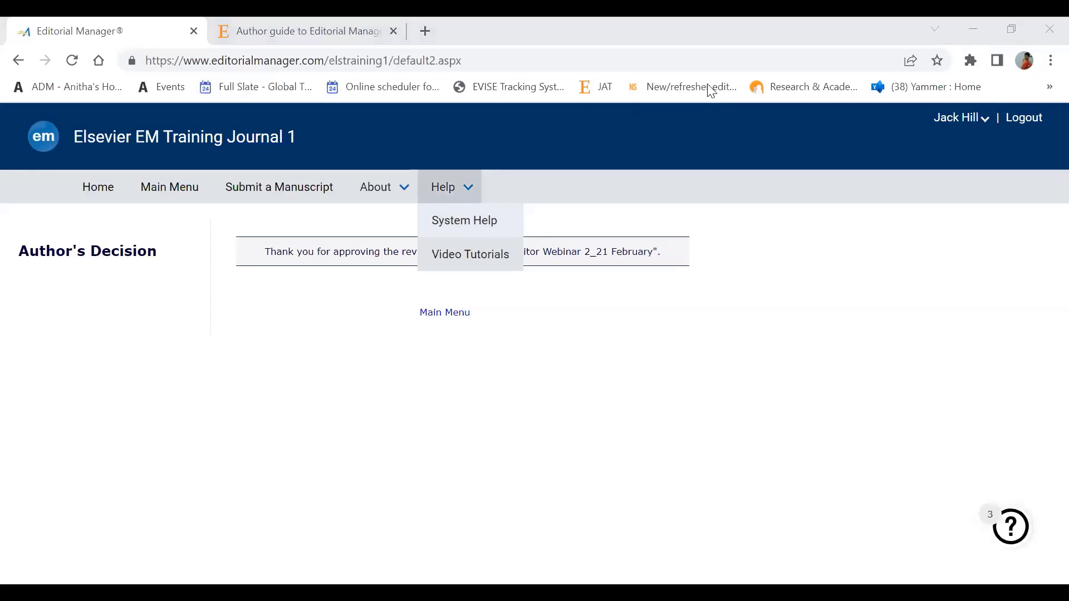